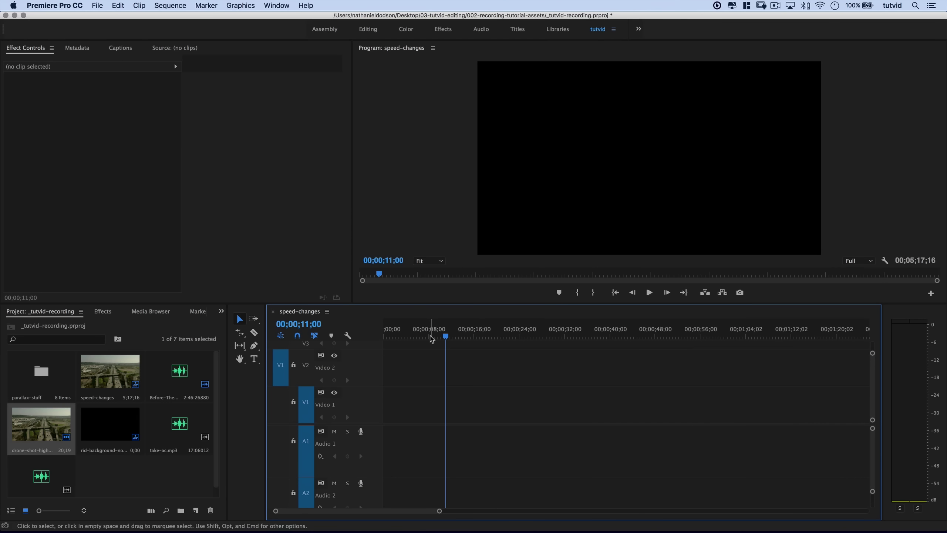
Step: Place Before-The-Dawn.mp3 on Audio 1 and shorten it from its end
left_click(430, 338)
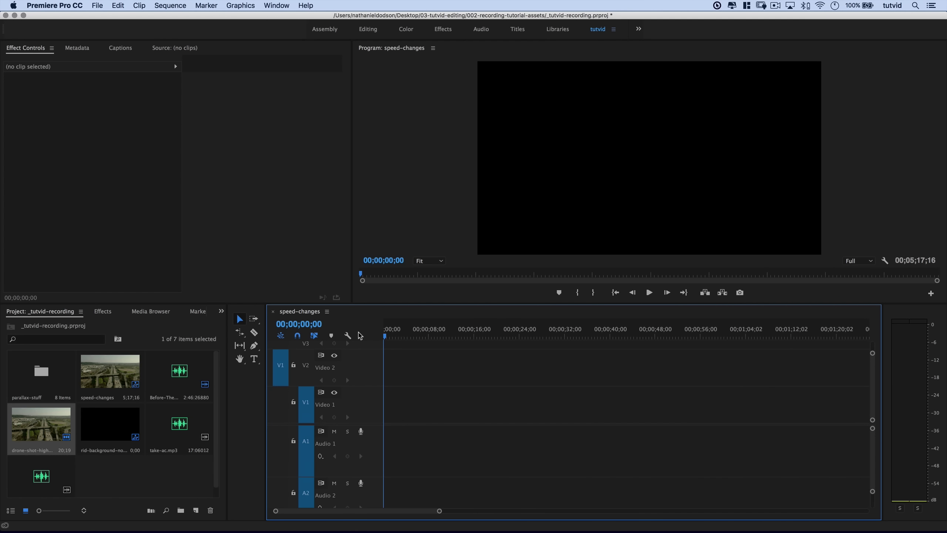
left_click(176, 375)
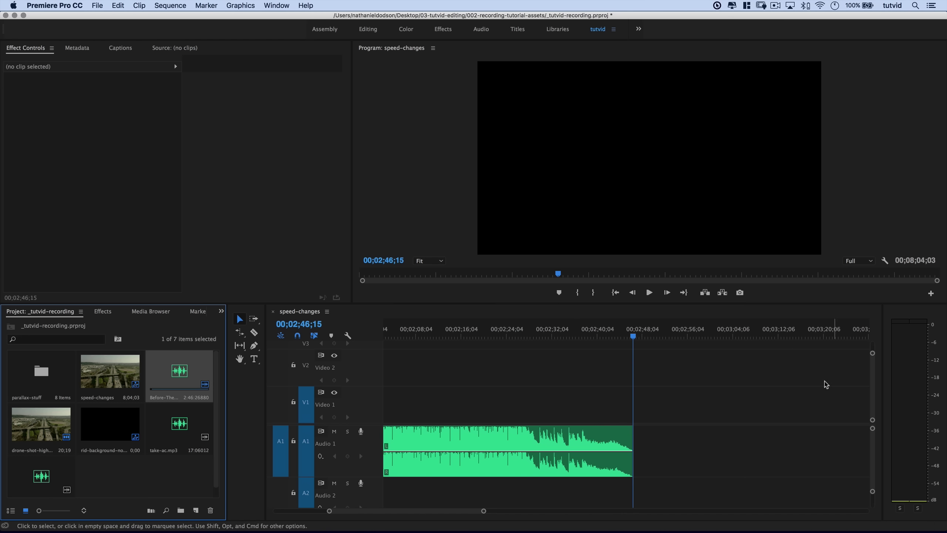
left_click_drag(631, 439, 481, 443)
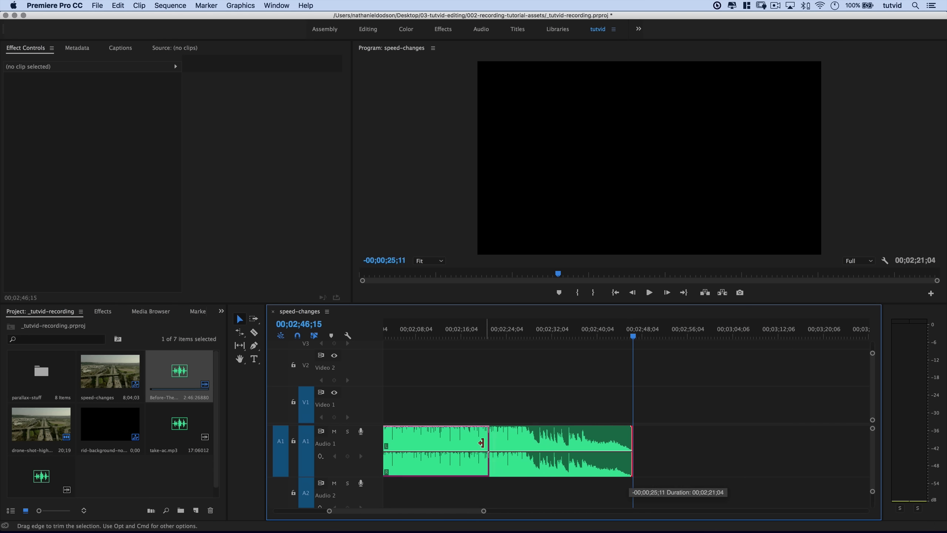
left_click_drag(410, 439, 411, 440)
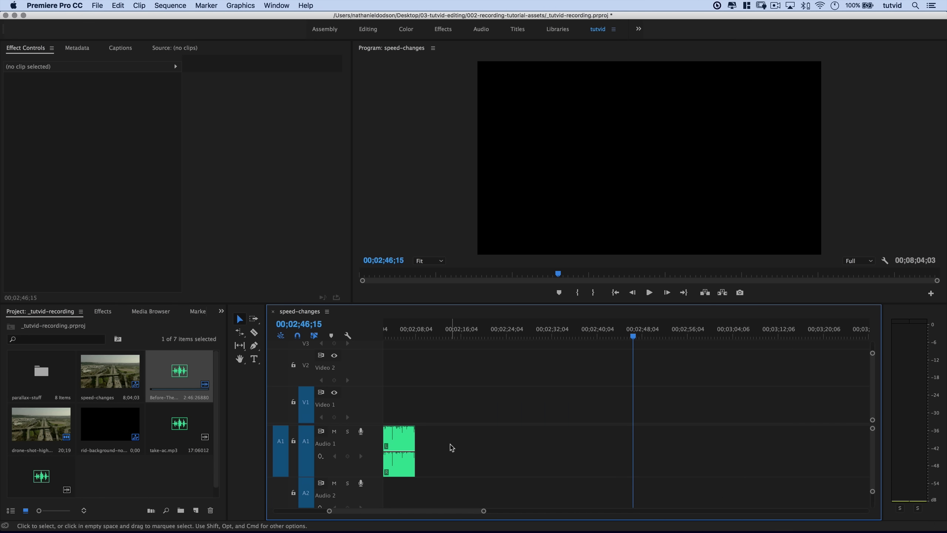
Step: Trim the music clip further so it lasts about 37 seconds, under 40
key("backslash")
key("equal")
key("minus")
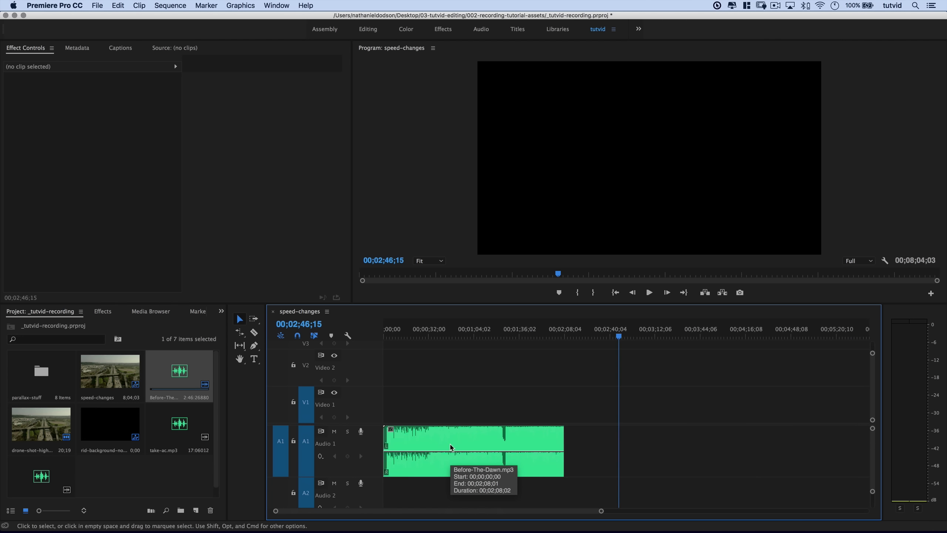
key("minus")
left_click(453, 448)
key("equal")
key("equal")
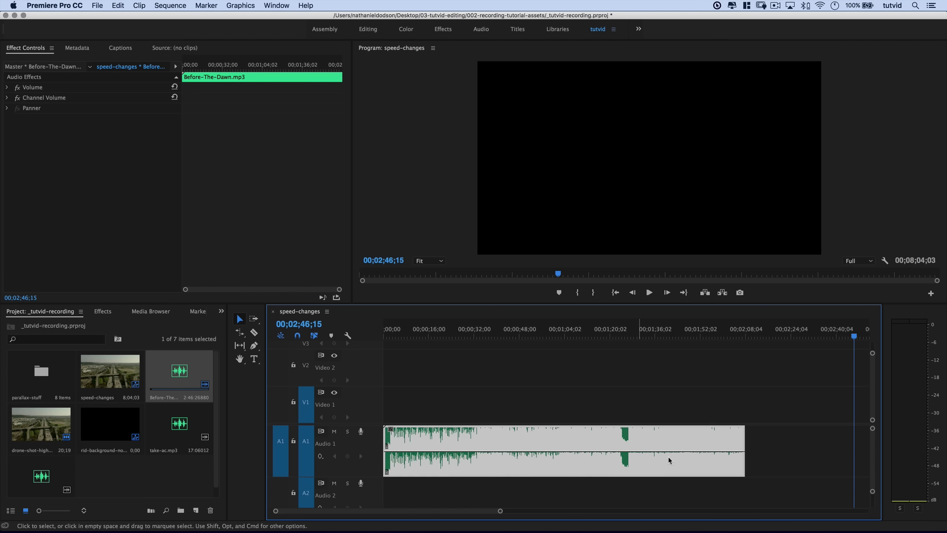
left_click_drag(745, 433, 737, 433)
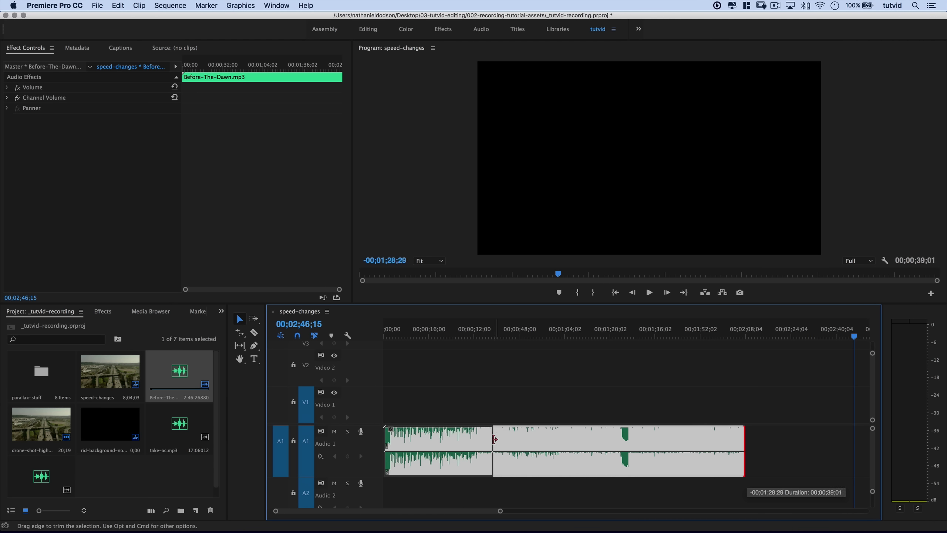
left_click_drag(495, 439, 492, 439)
left_click_drag(483, 331, 367, 379)
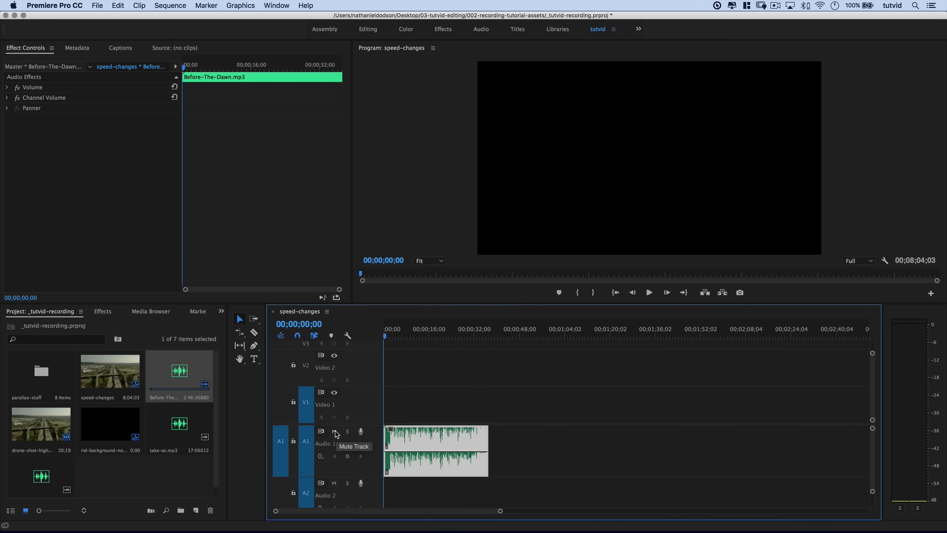
Step: Mute the A1 music and place drone-shot-highway.mov on Video 1 at the sequence start
left_click(426, 397)
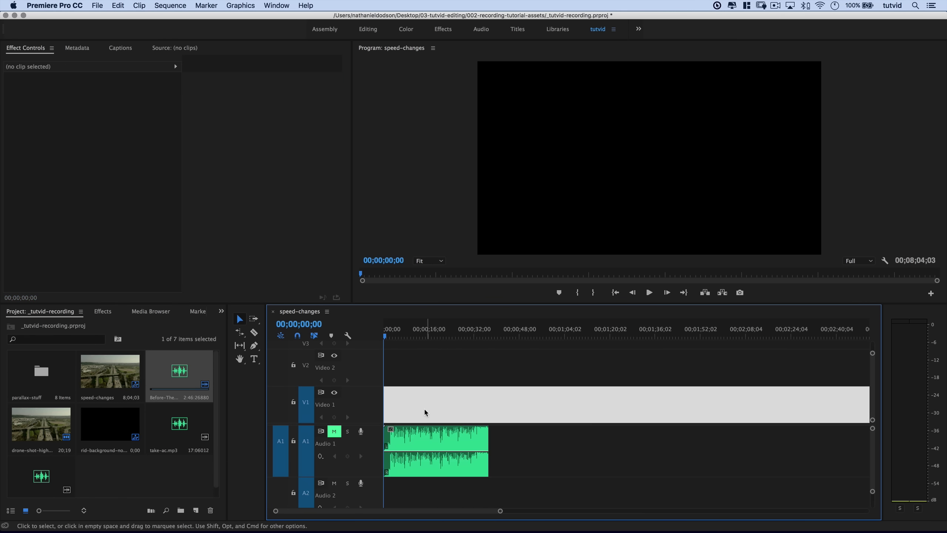
key("equal")
key("equal")
key("equal")
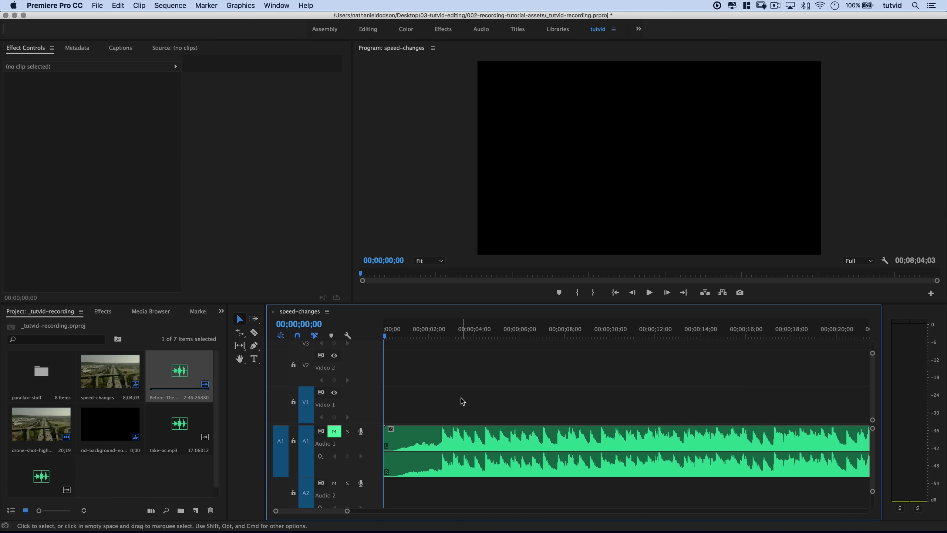
left_click(57, 435)
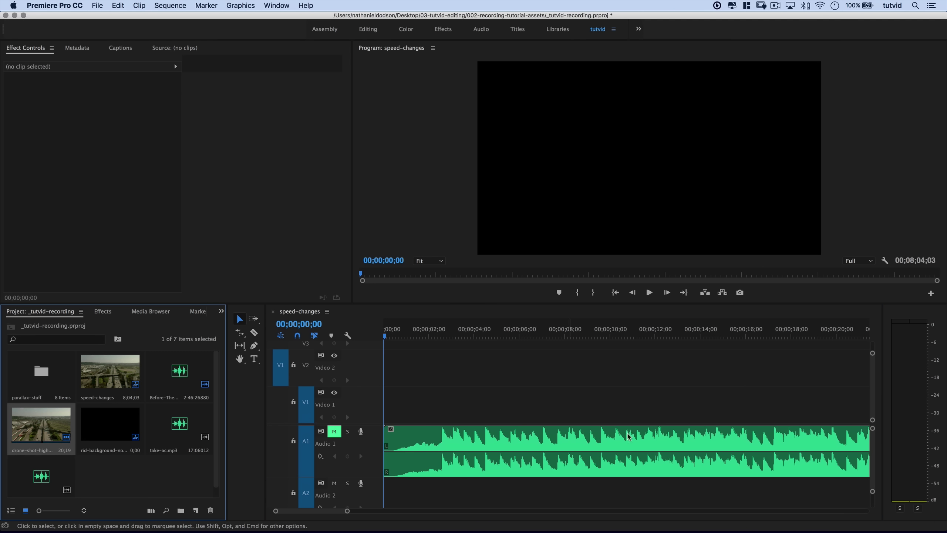
left_click_drag(31, 428, 566, 396)
left_click(447, 404)
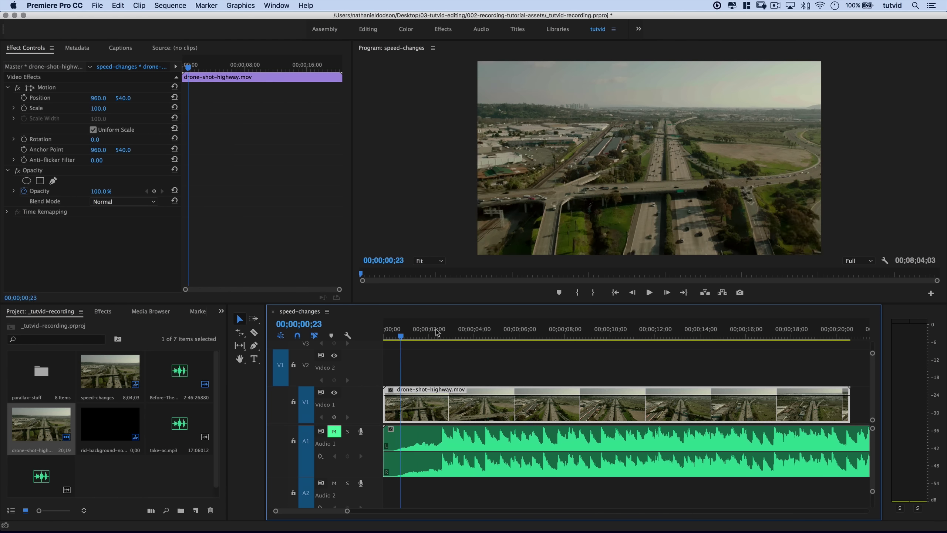
left_click_drag(432, 334, 666, 334)
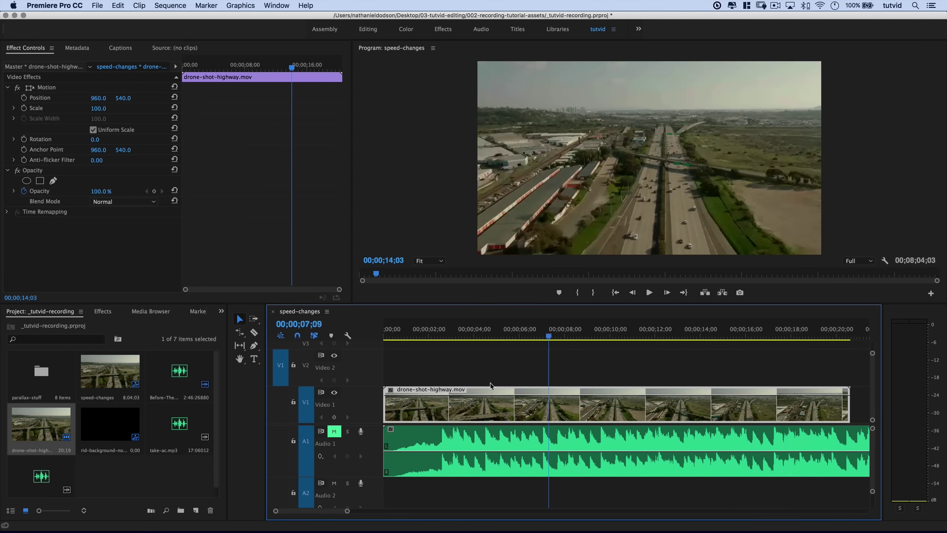
key("Home")
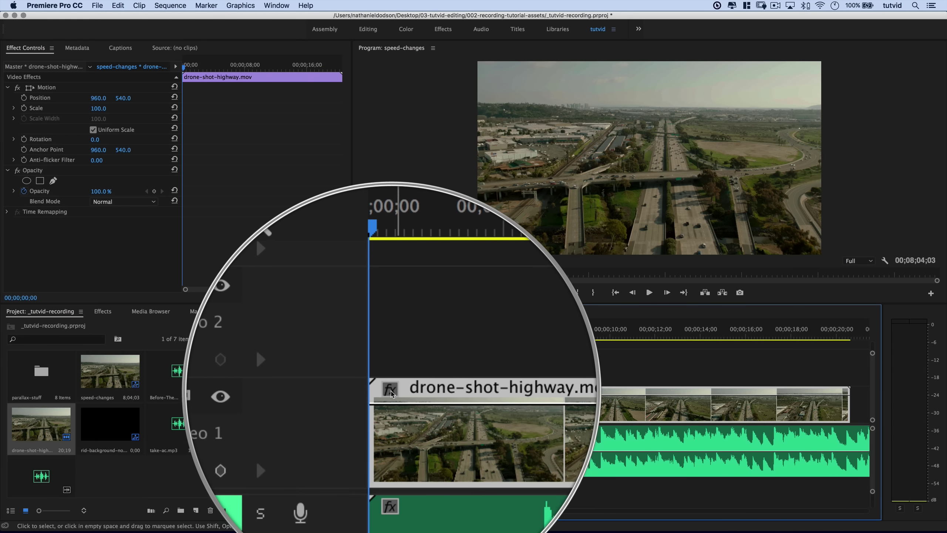
Step: Show the drone clip's Time Remapping speed line and add a speed keyframe near 05;28
left_click(390, 390)
mouse_move(426, 420)
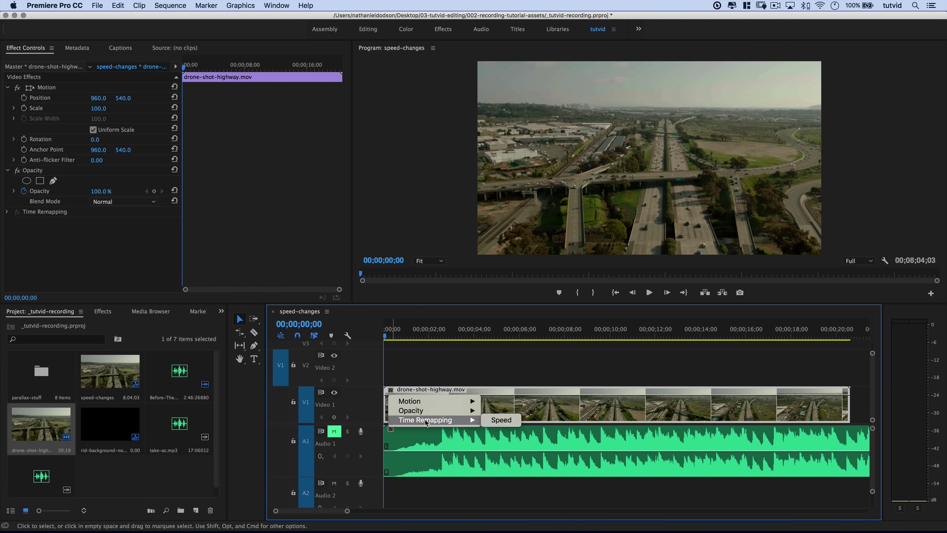
left_click(507, 424)
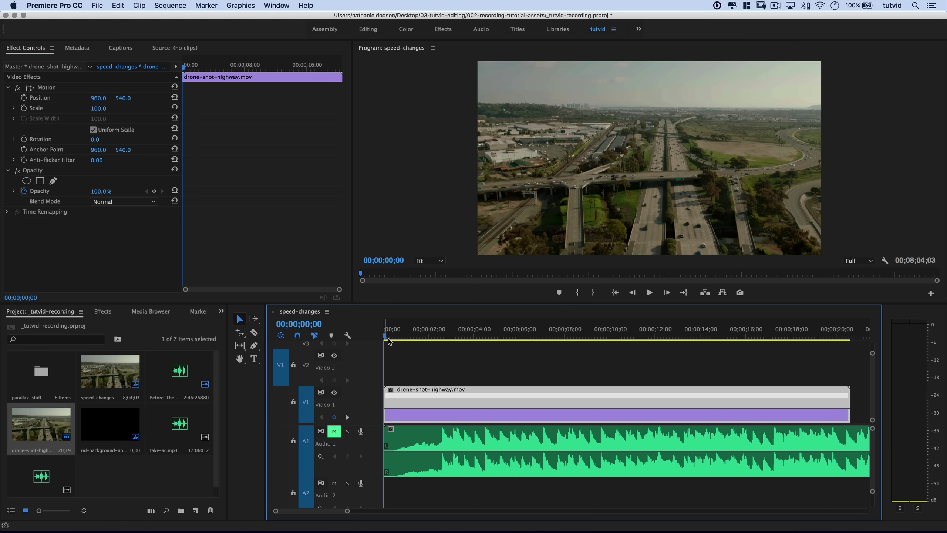
left_click_drag(394, 340, 443, 341)
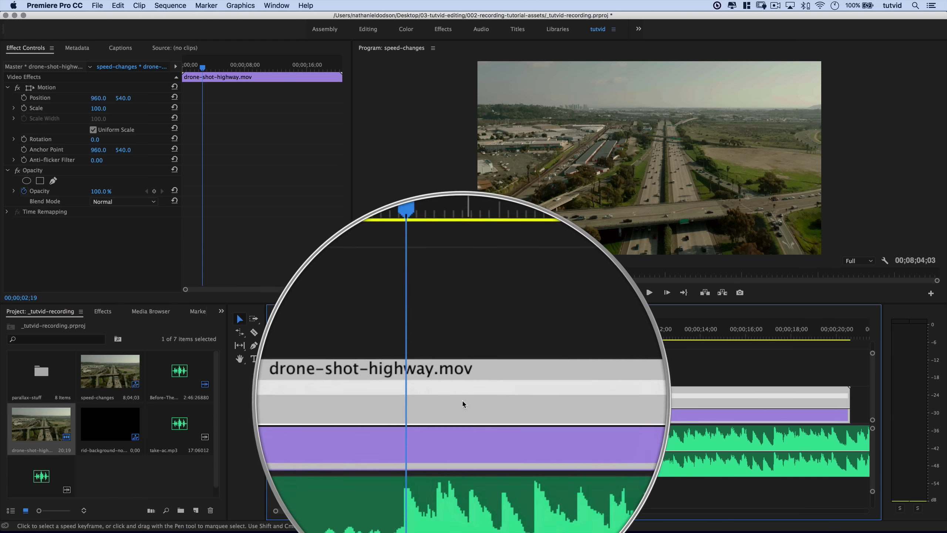
left_click_drag(449, 337, 518, 339)
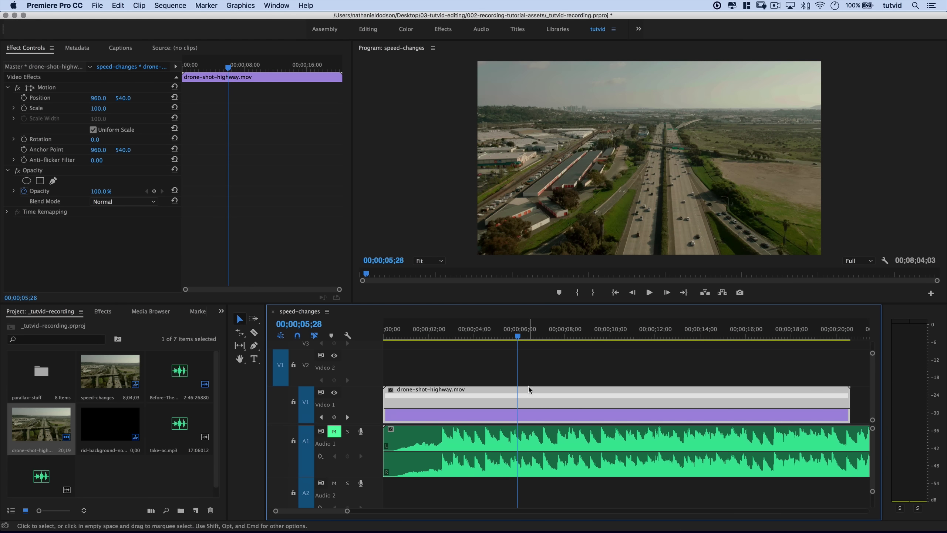
left_click(517, 410, "super")
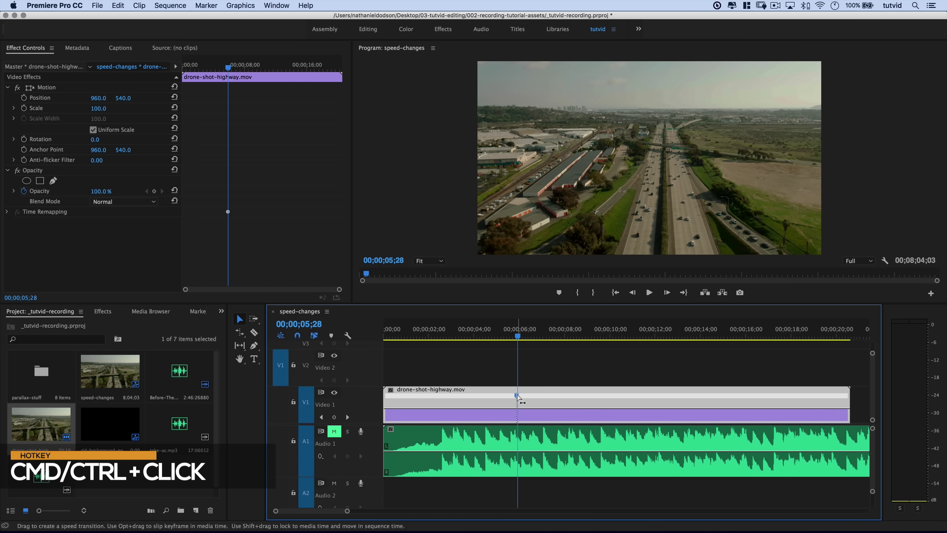
Step: Raise the speed of the drone clip's section before the keyframe to about 225%
left_click(452, 407)
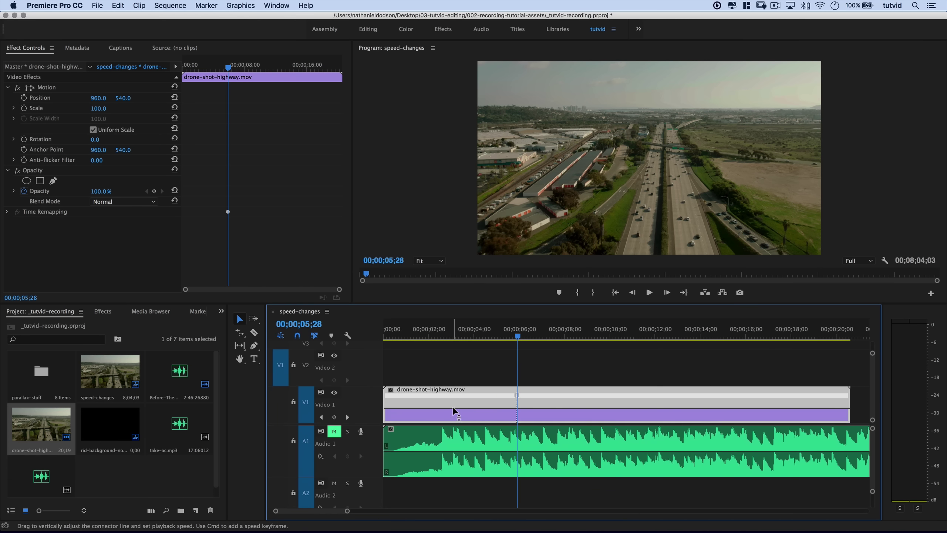
left_click_drag(452, 407, 452, 413)
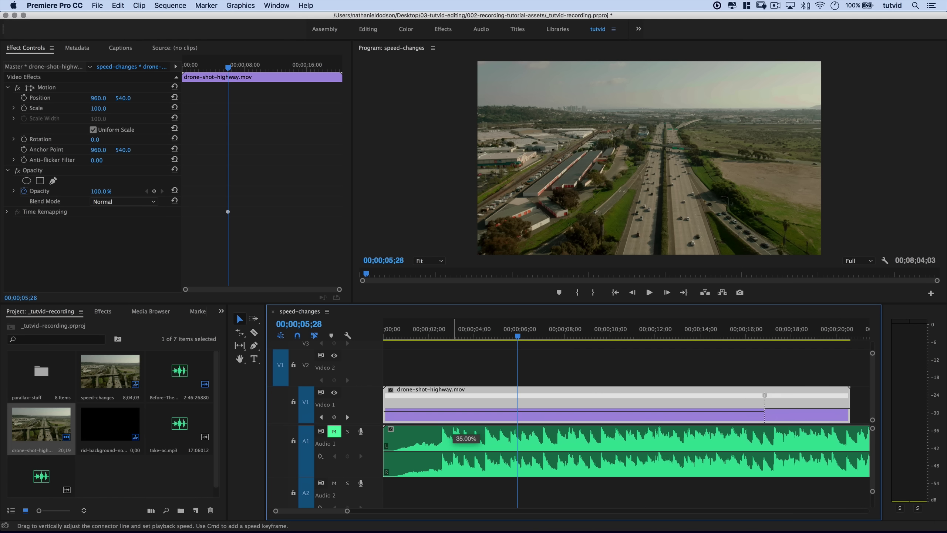
left_click_drag(453, 413, 452, 408)
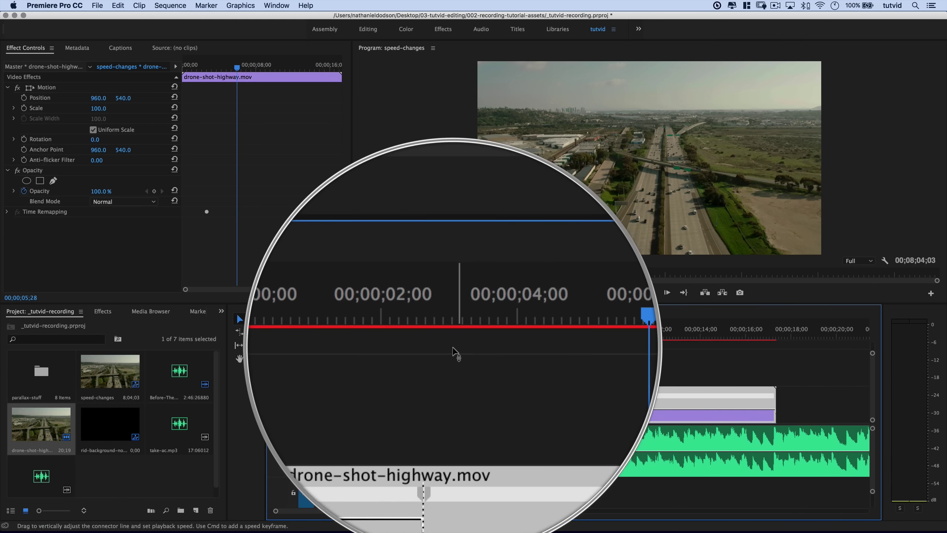
Step: Play back and scrub across the 225% opening and its speed change to review the ramp
left_click(434, 331)
left_click_drag(434, 331, 377, 339)
key("space")
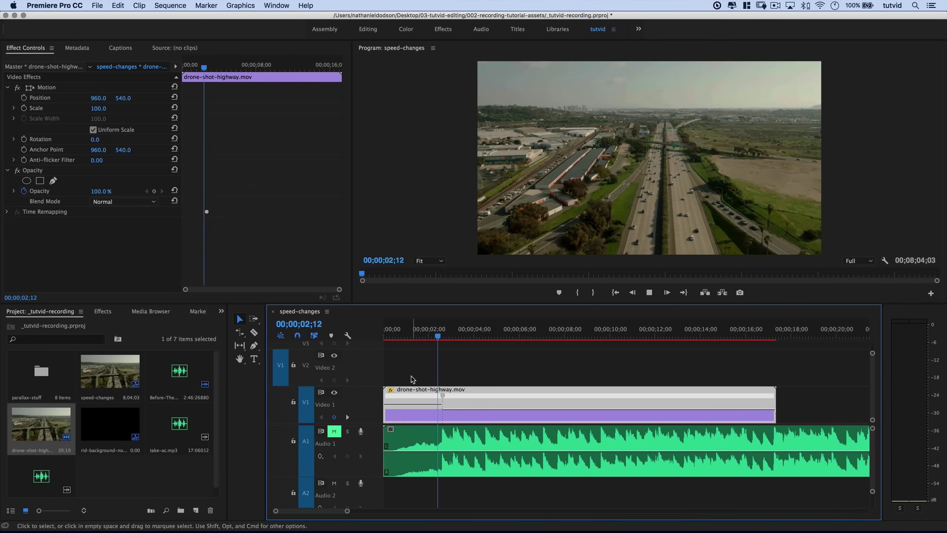
left_click_drag(429, 329, 418, 330)
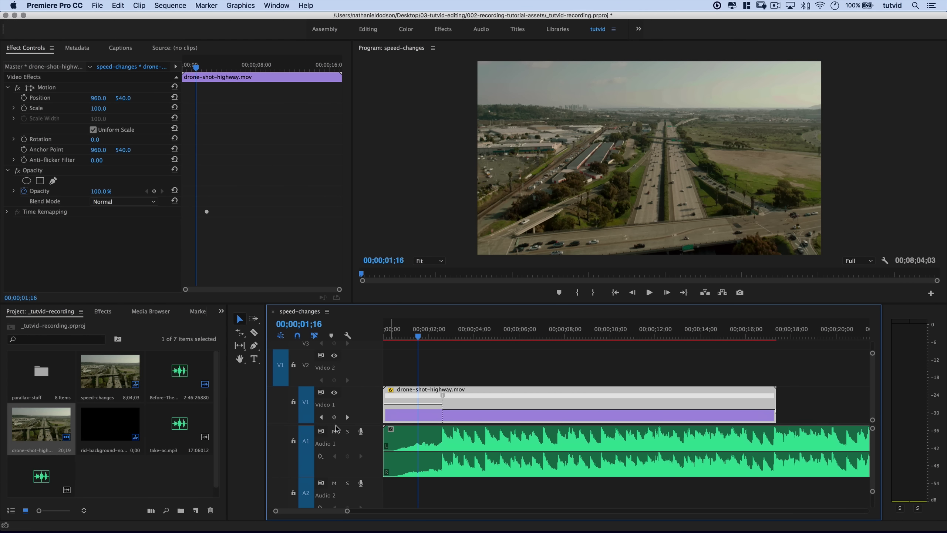
key("space")
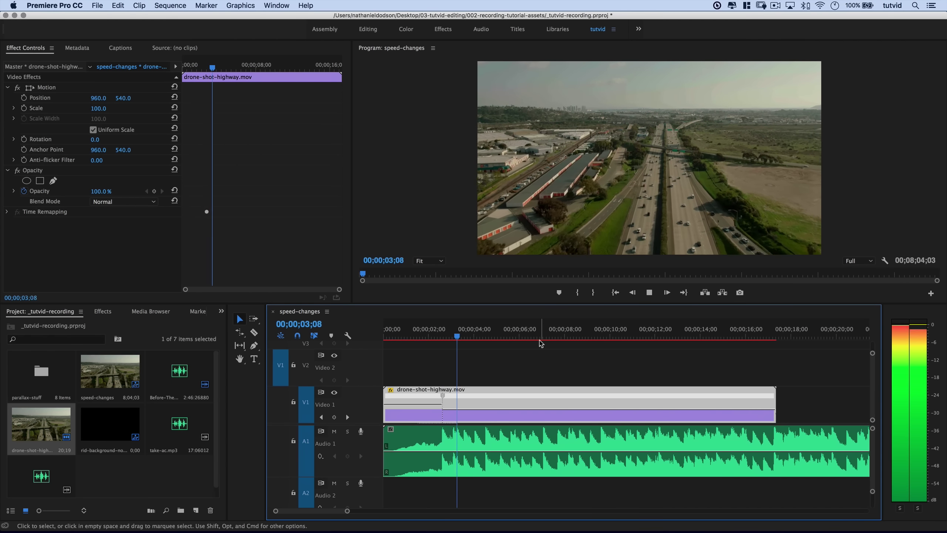
key("space")
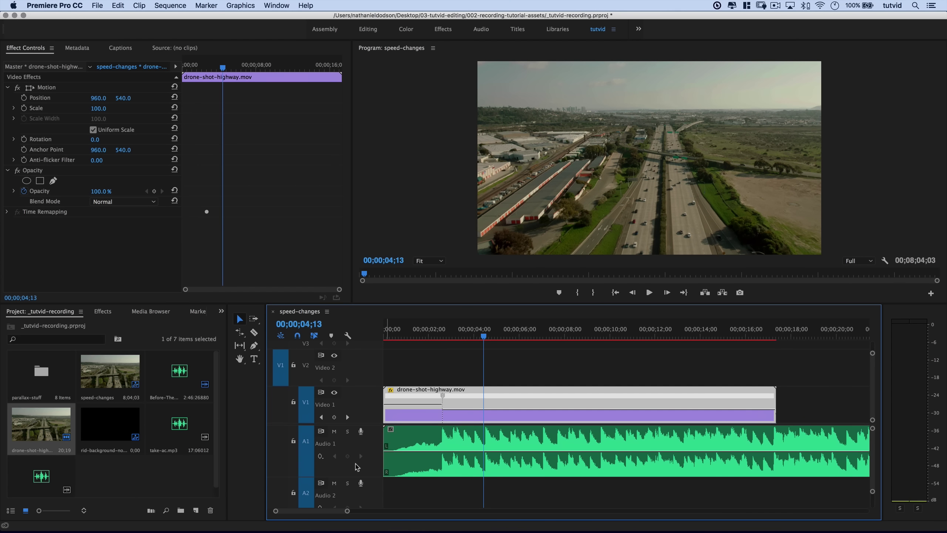
left_click_drag(450, 331, 678, 367)
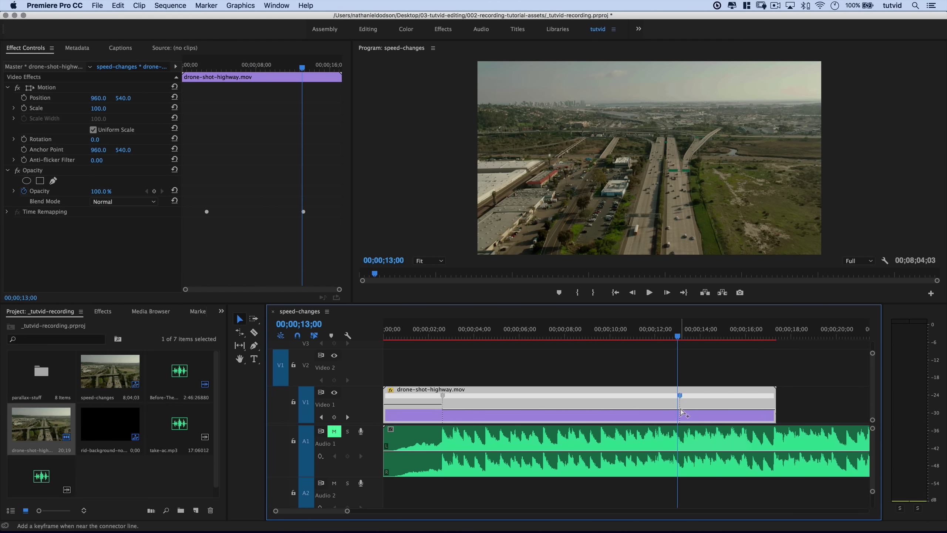
Step: Try slowing the section after the keyframe to 73%, then undo it
left_click_drag(700, 412, 701, 431)
key("minus")
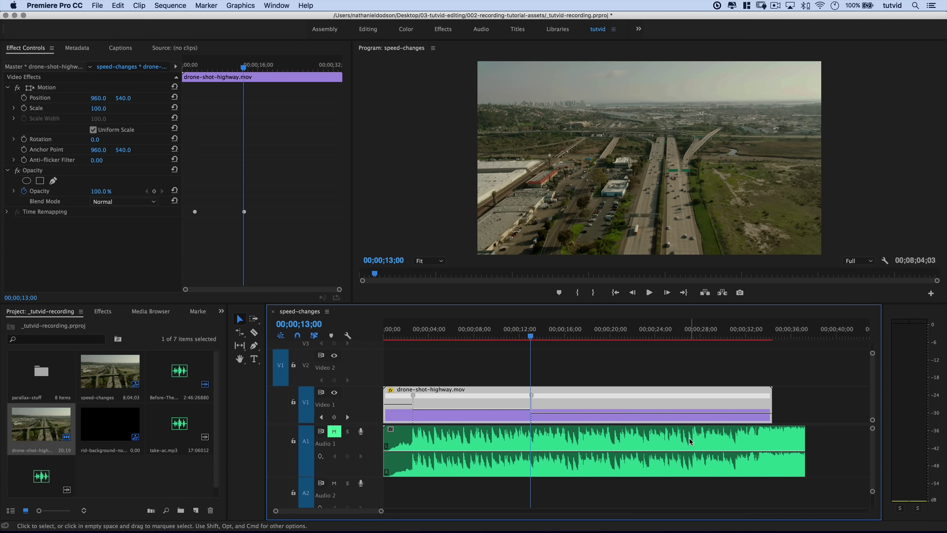
key("super+z")
key("super+z")
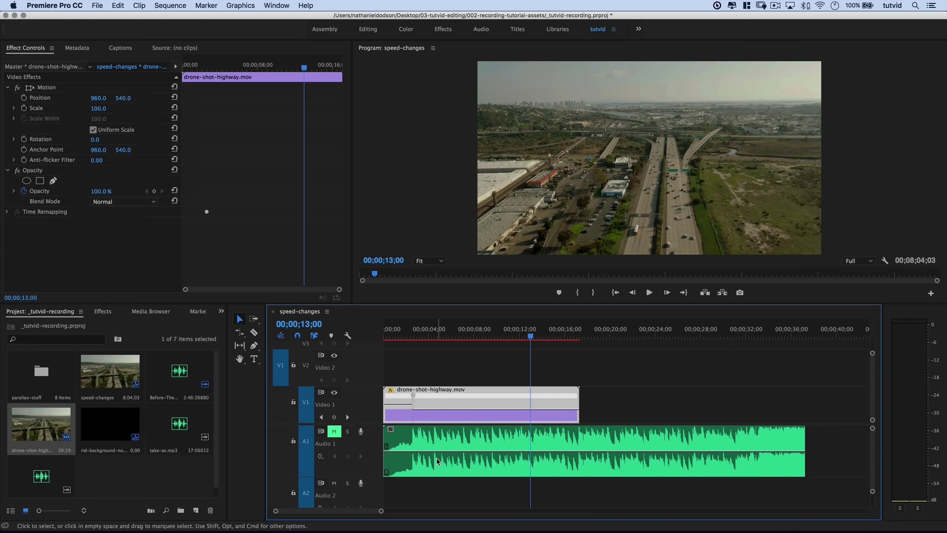
Step: Select the speed keyframe at 02;18 on the drone clip, reading 225%
key("=")
scroll(498, 431, "left", 3)
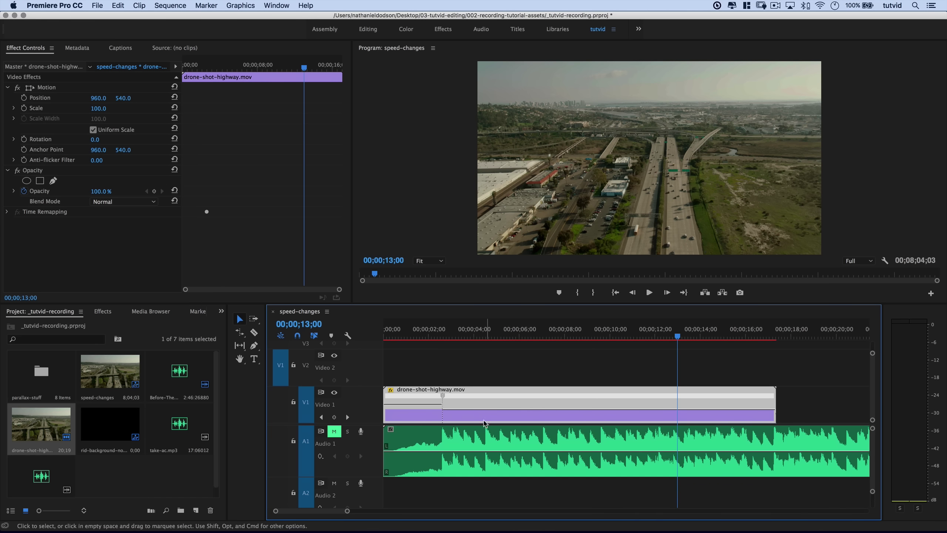
left_click(443, 397)
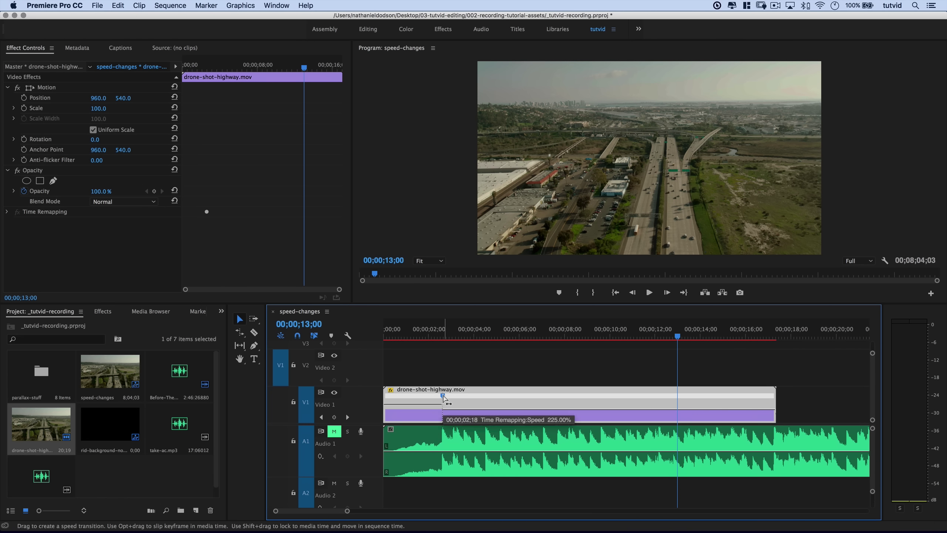
Step: Spread the 02;18 speed change into a gradual ramp, then undo it
left_click_drag(443, 397, 497, 398)
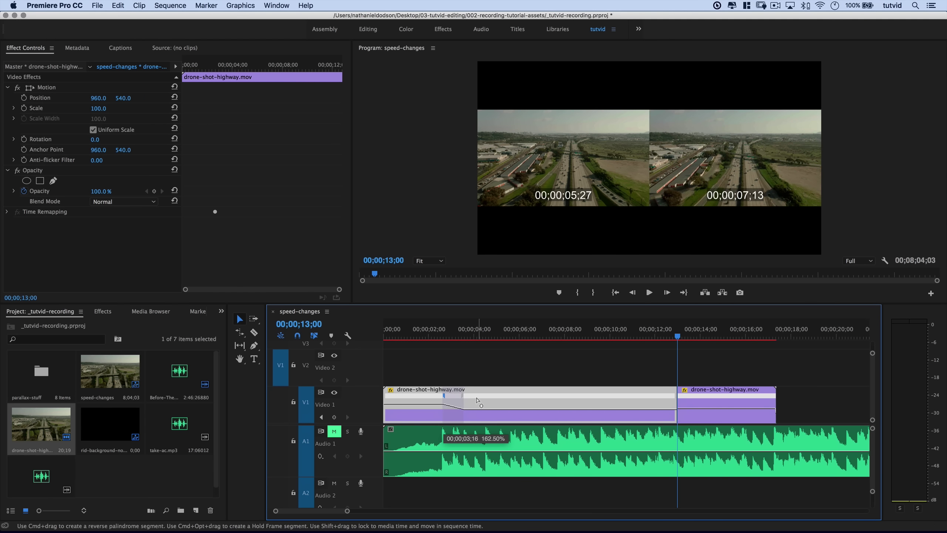
left_click_drag(428, 343, 469, 346)
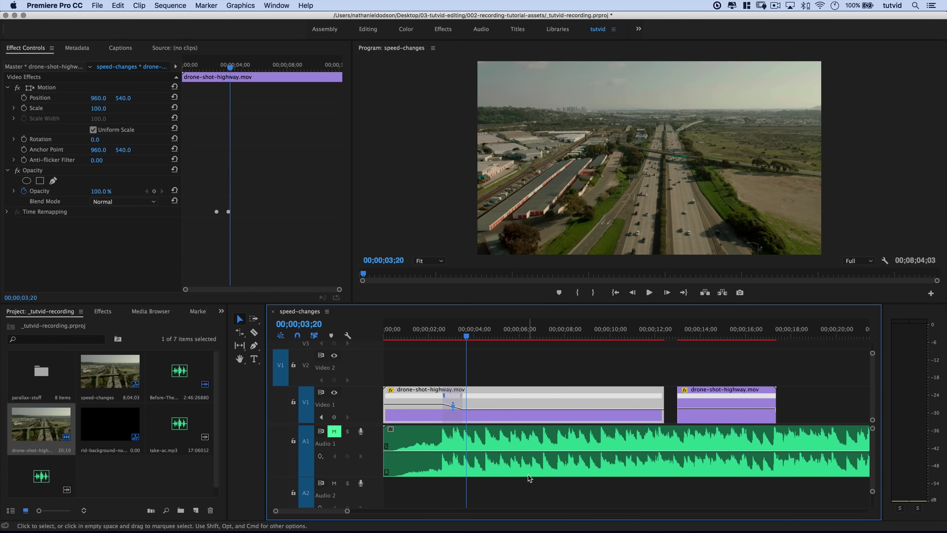
key("super+z")
Step: Move the playhead to 04;15 and switch to the Razor tool
left_click(443, 343)
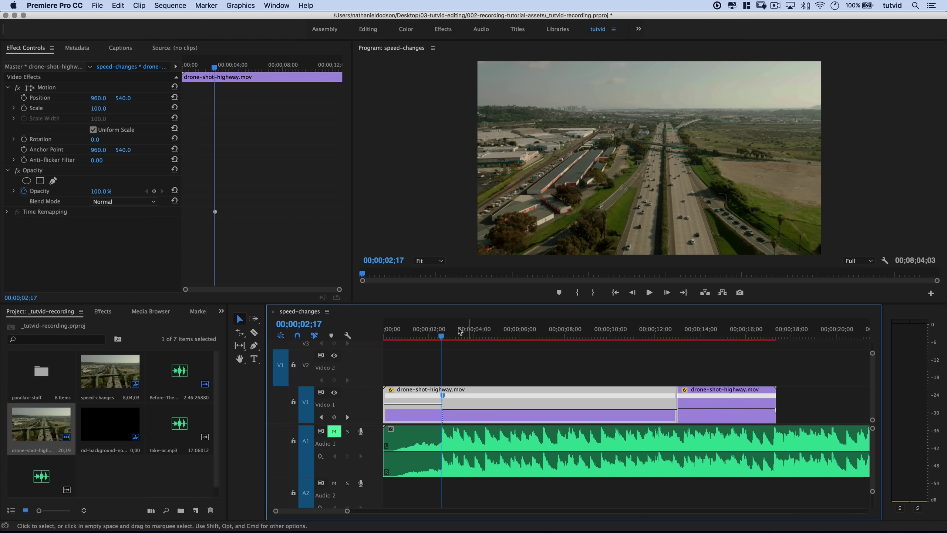
left_click_drag(442, 337, 444, 337)
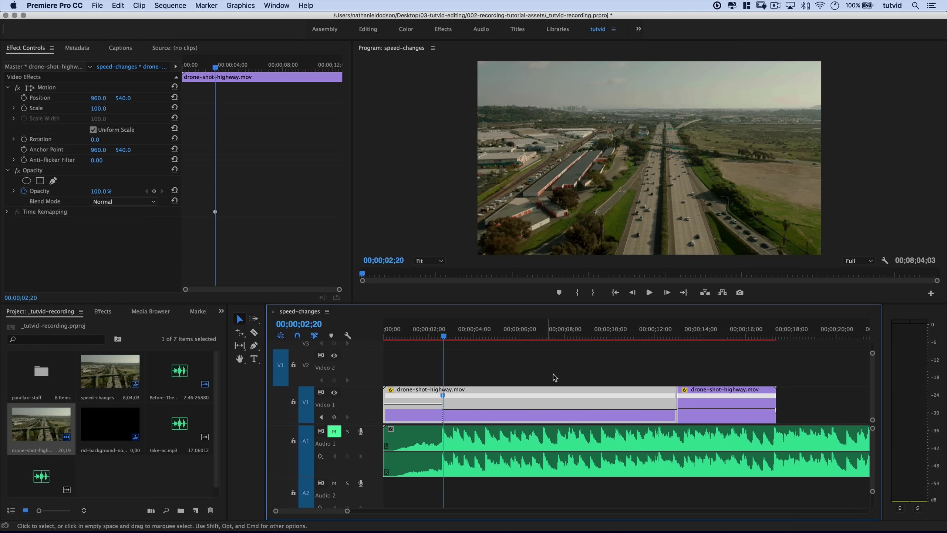
left_click_drag(444, 337, 486, 340)
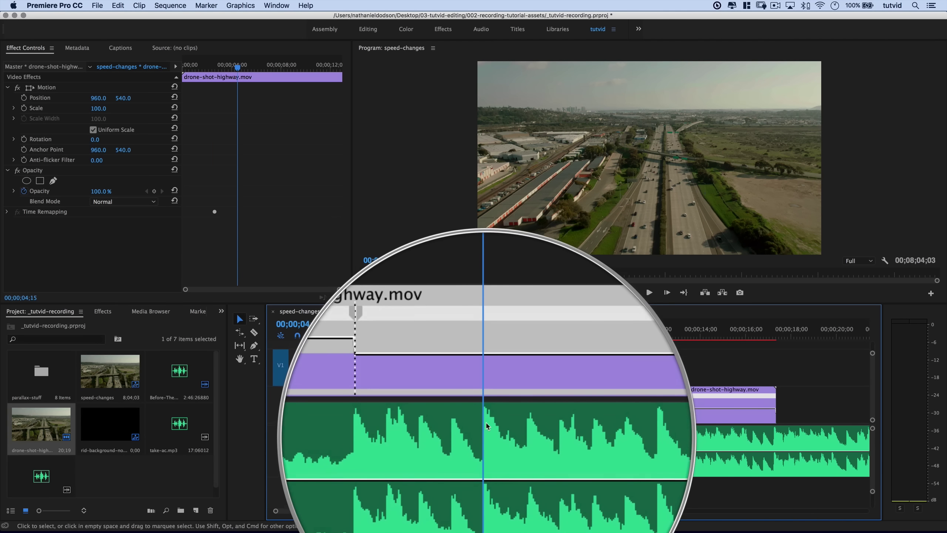
left_click(253, 333)
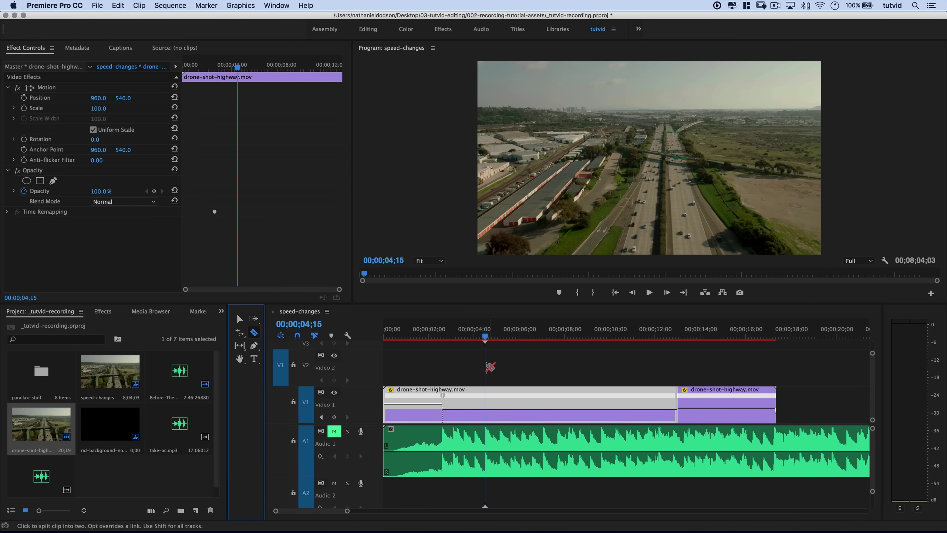
Step: Razor the drone clip at 04;15 and 04;05 to isolate a ten-frame piece
left_click(486, 396)
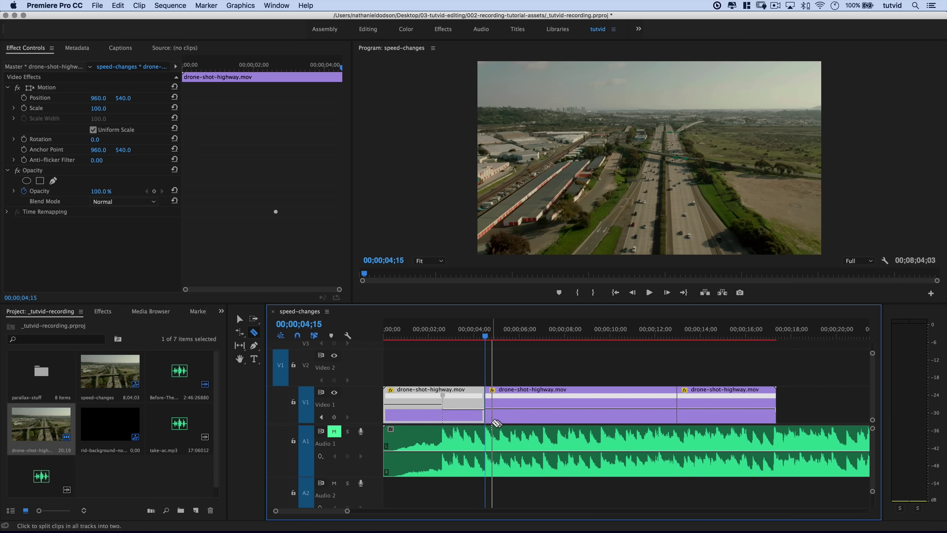
key("Left")
key("Left")
key("Left")
key("Left")
key("Left")
key("Left")
key("Left")
key("Left")
key("Left")
key("Left")
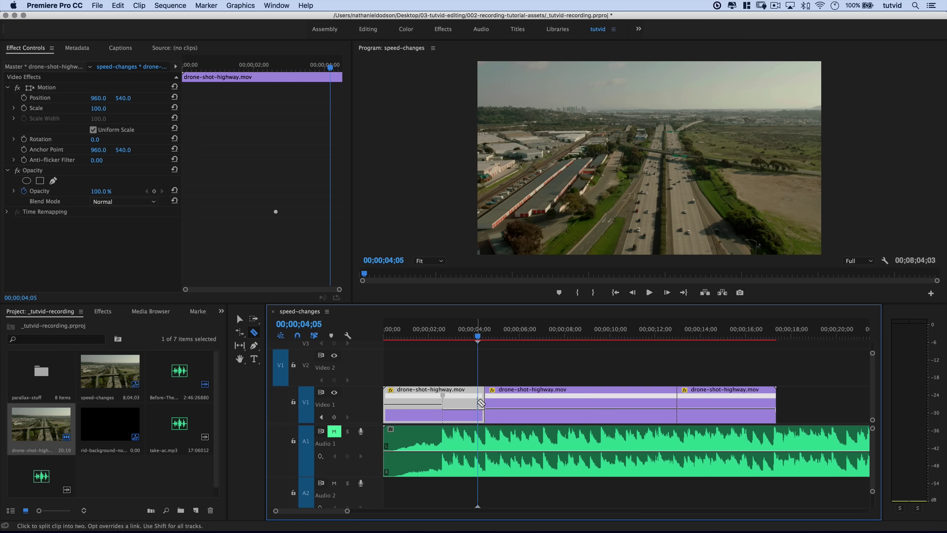
left_click(478, 405)
key("equal")
key("equal")
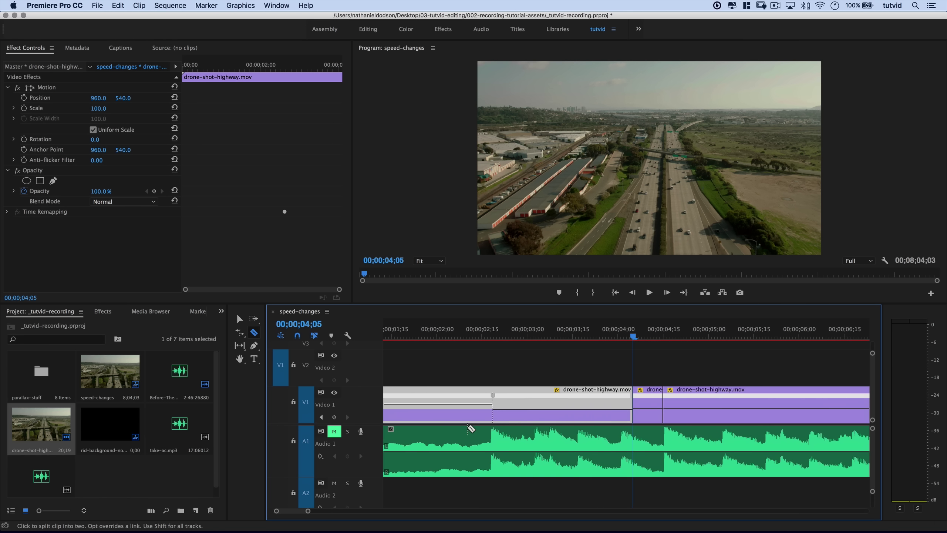
scroll(608, 443, "down", 5)
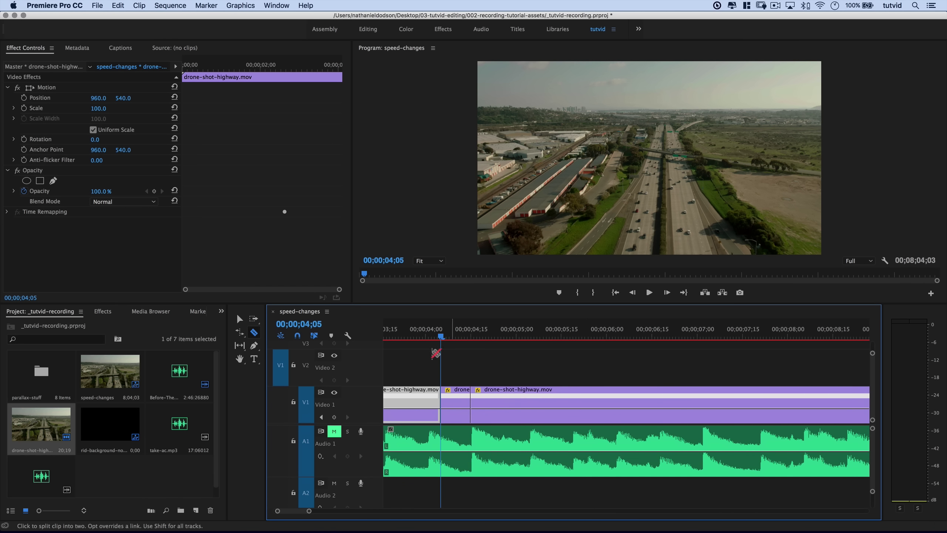
left_click(239, 318)
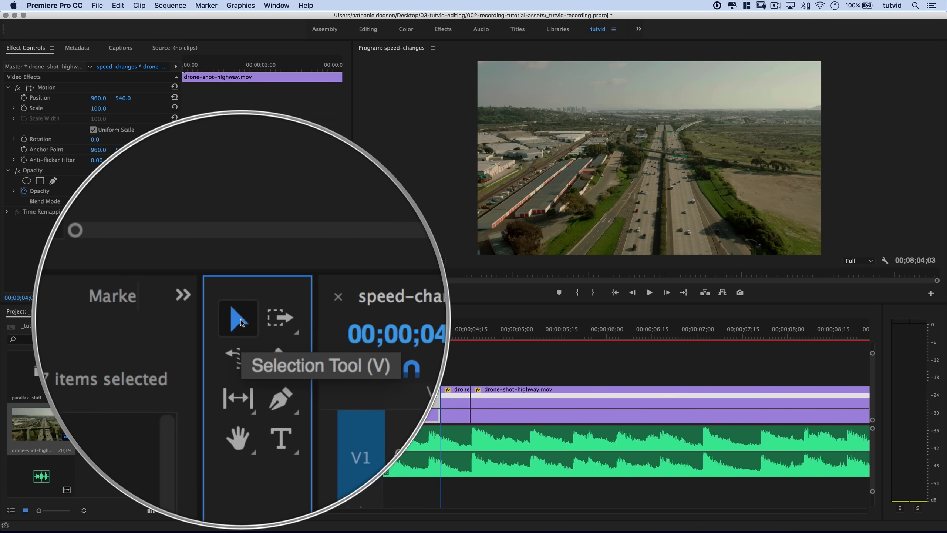
Step: Delete the two clips following the ten-frame piece on Video 1
left_click(507, 393)
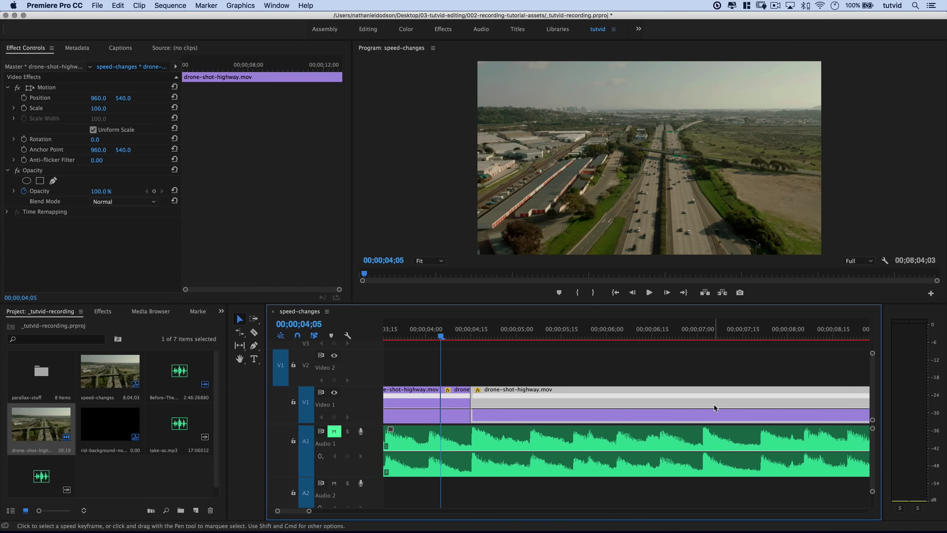
key("minus")
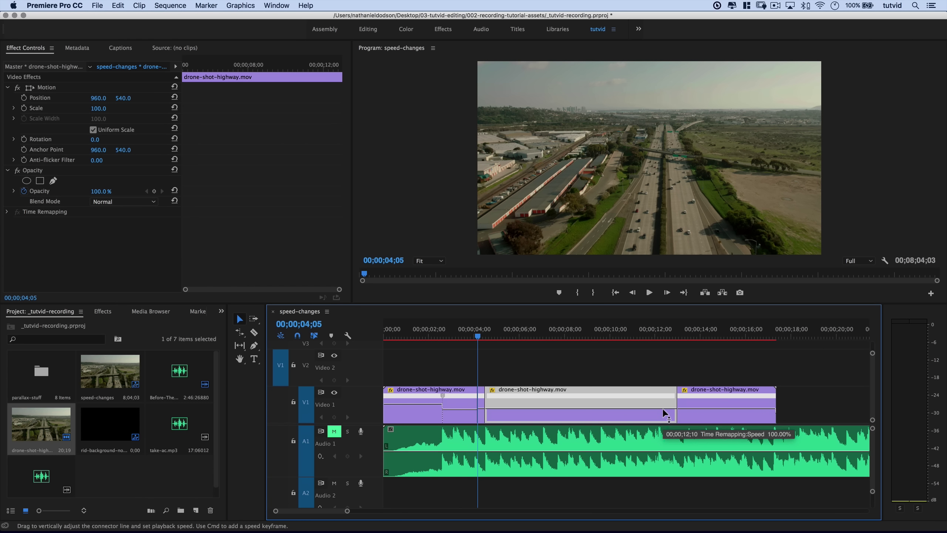
key("Delete")
left_click(746, 396)
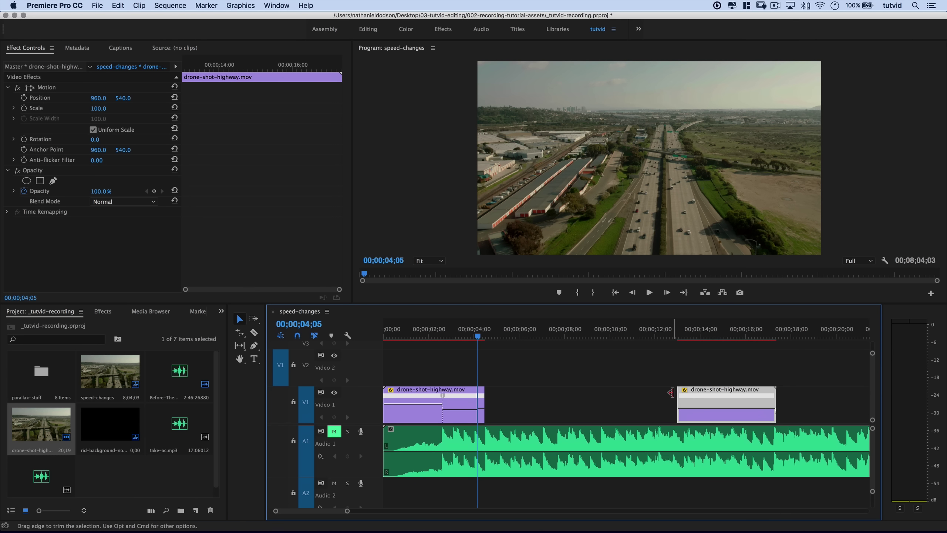
key("Delete")
key("equal")
key("equal")
key("equal")
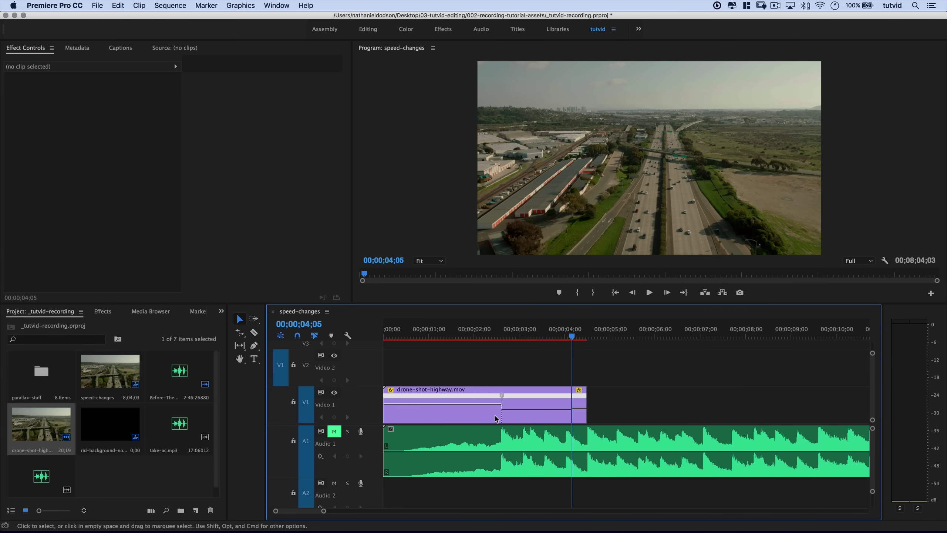
scroll(707, 417, "up", 5)
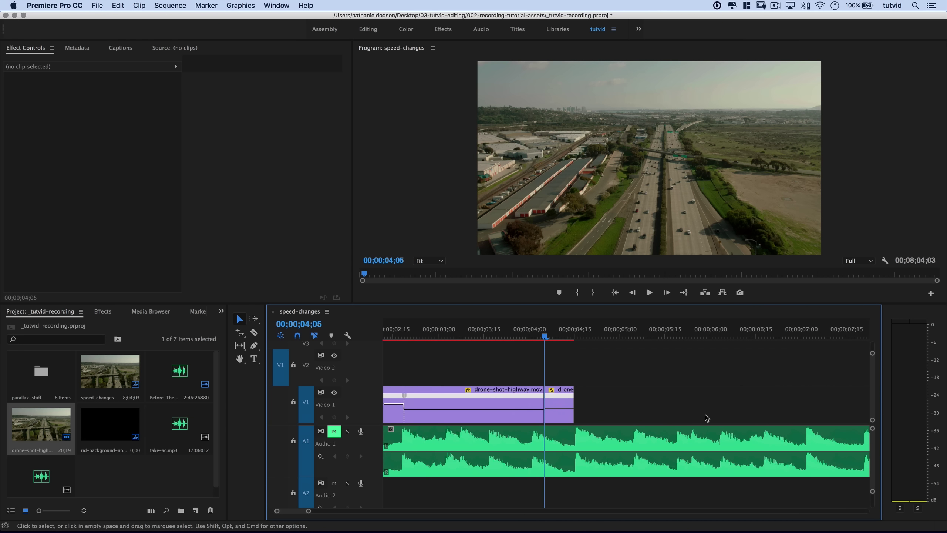
Step: Duplicate the ten-frame piece right after itself and extend the last copy's end
left_click(563, 394)
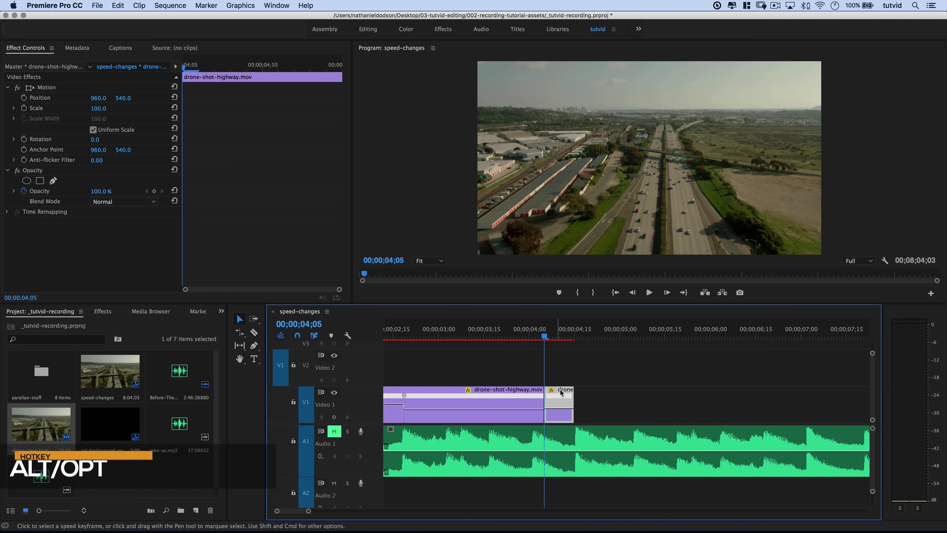
left_click_drag(558, 395, 616, 394)
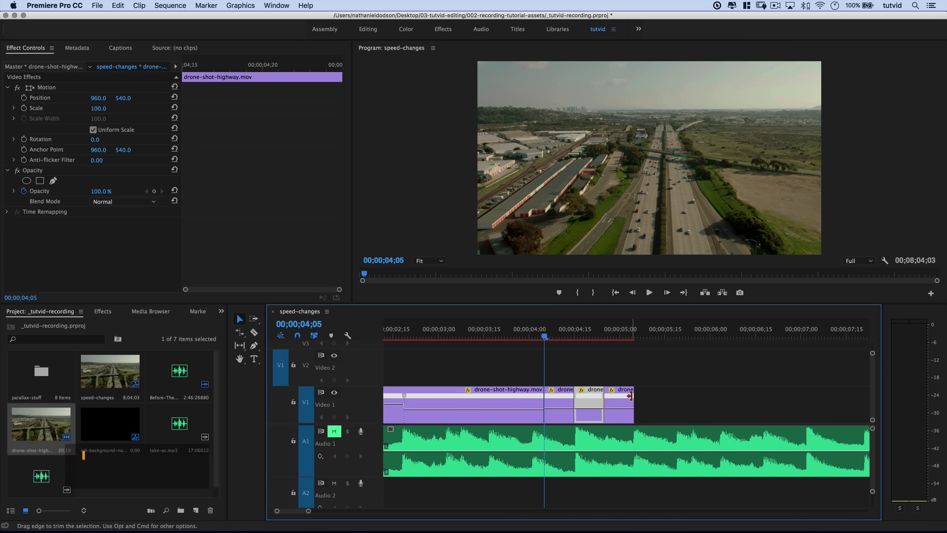
scroll(624, 397, "down", 5)
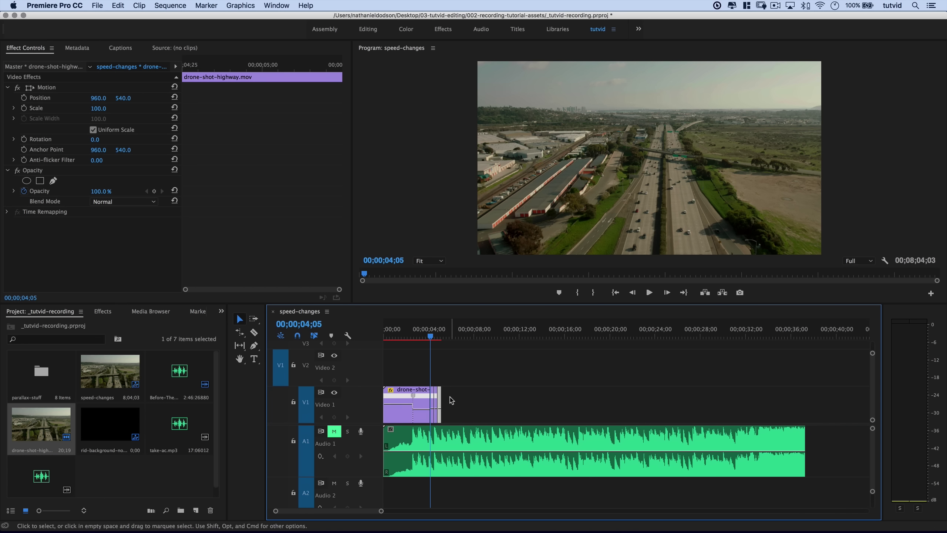
left_click_drag(455, 397, 795, 397)
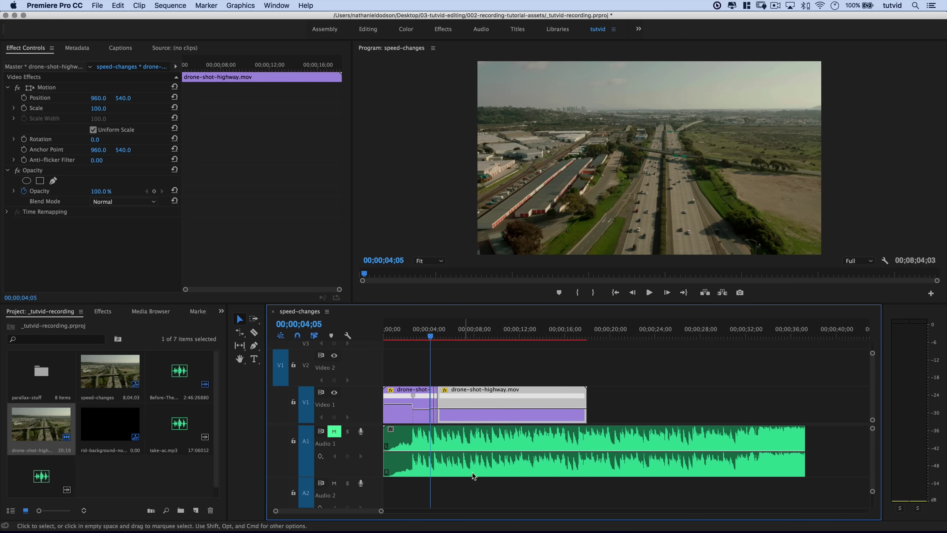
scroll(497, 423, "up", 5)
scroll(656, 411, "right", 1)
left_click(640, 400)
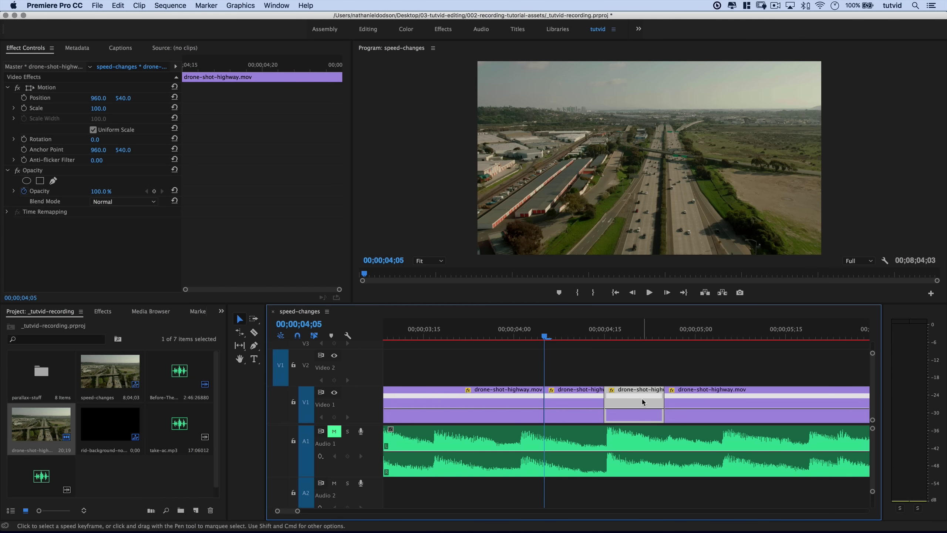
scroll(639, 398, "right", 1)
Step: Apply Reverse Speed to the middle ten-frame copy through Speed/Duration
right_click(630, 400)
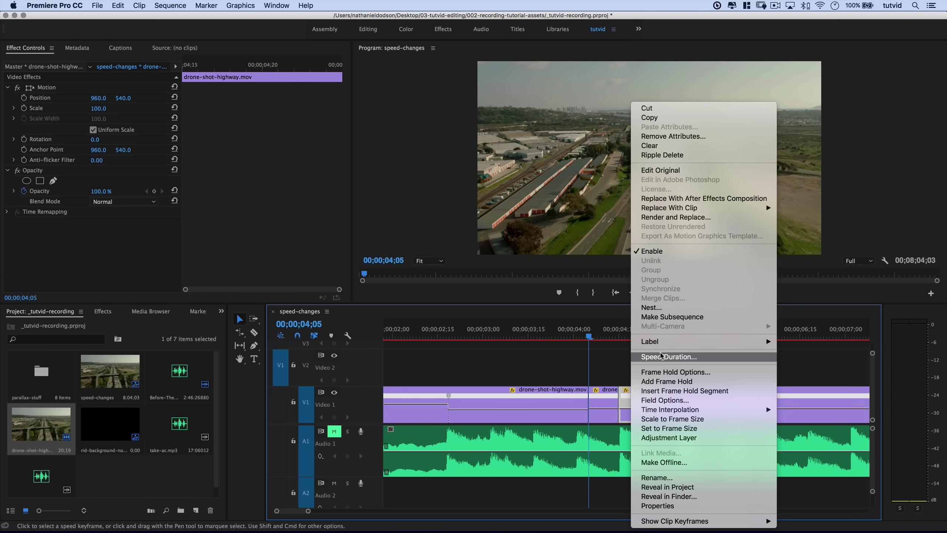
left_click(657, 344)
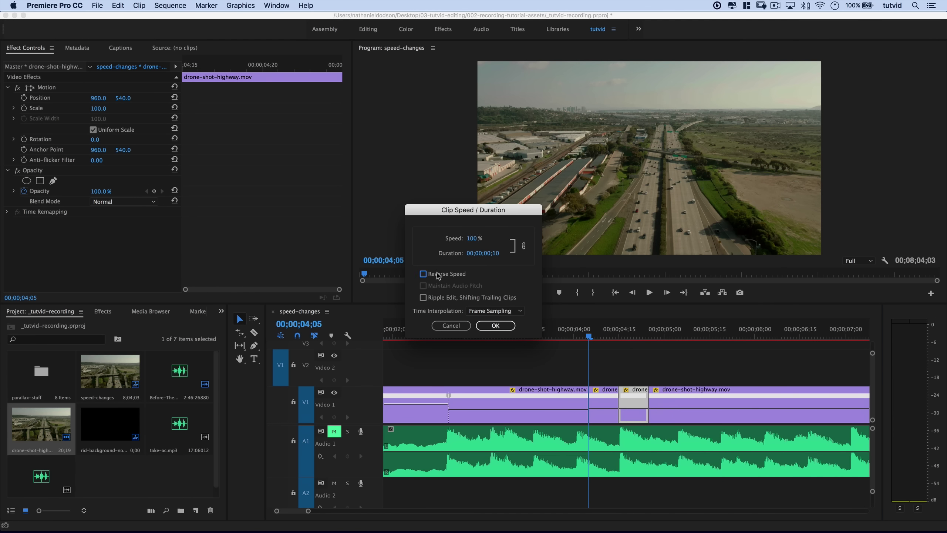
left_click(500, 327)
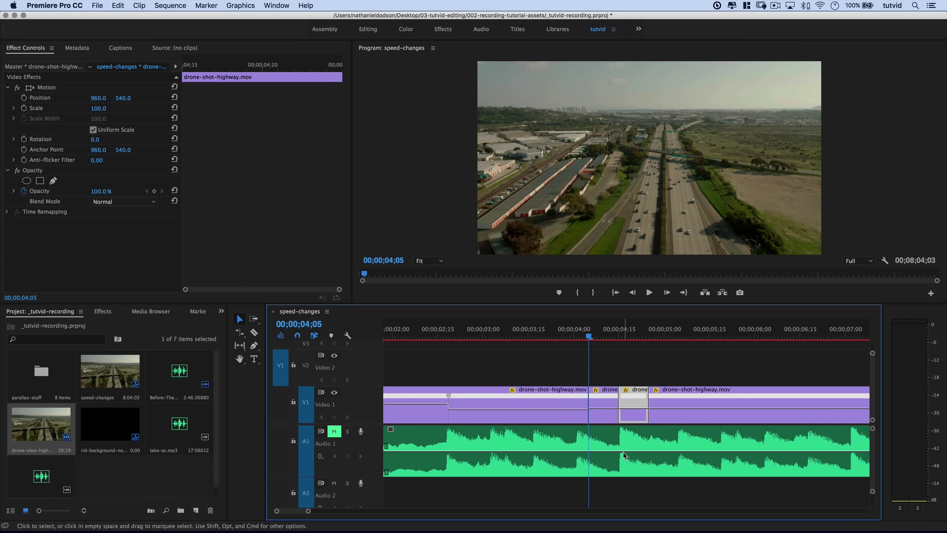
key("minus")
key("minus")
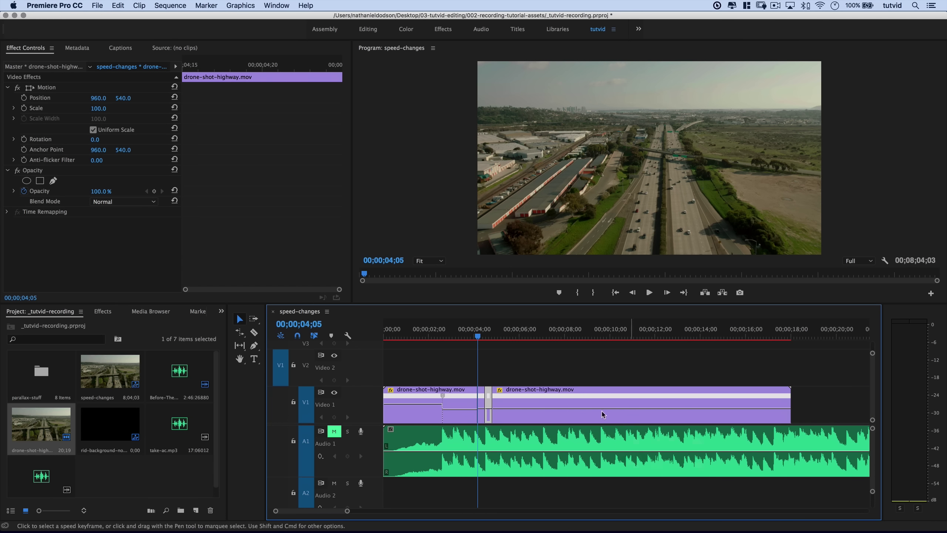
Step: Unmute the music and play back the edit from 03;15
left_click(462, 337)
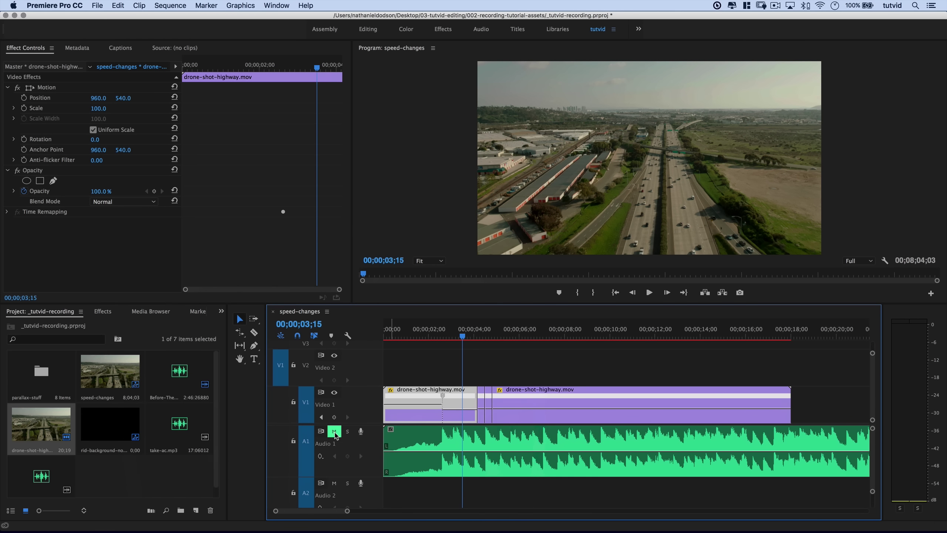
left_click(334, 432)
key("space")
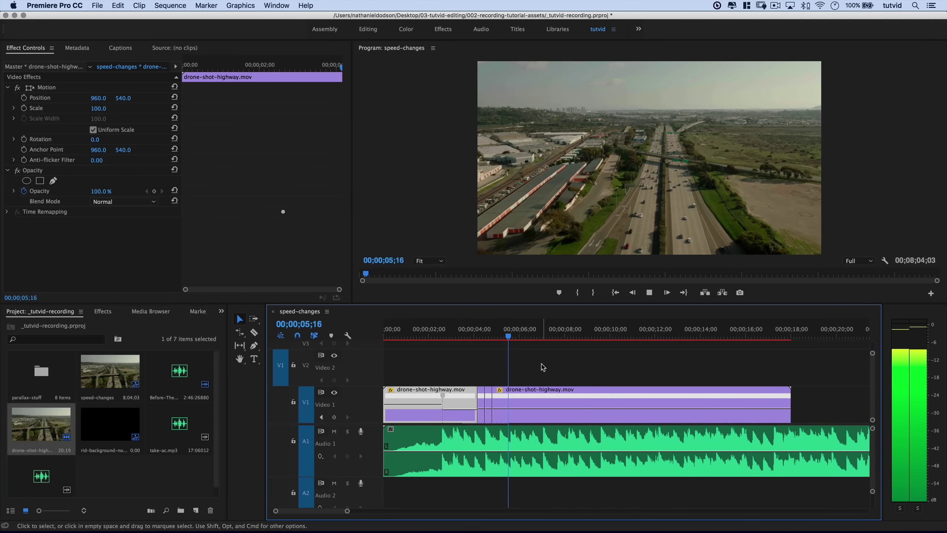
key("space")
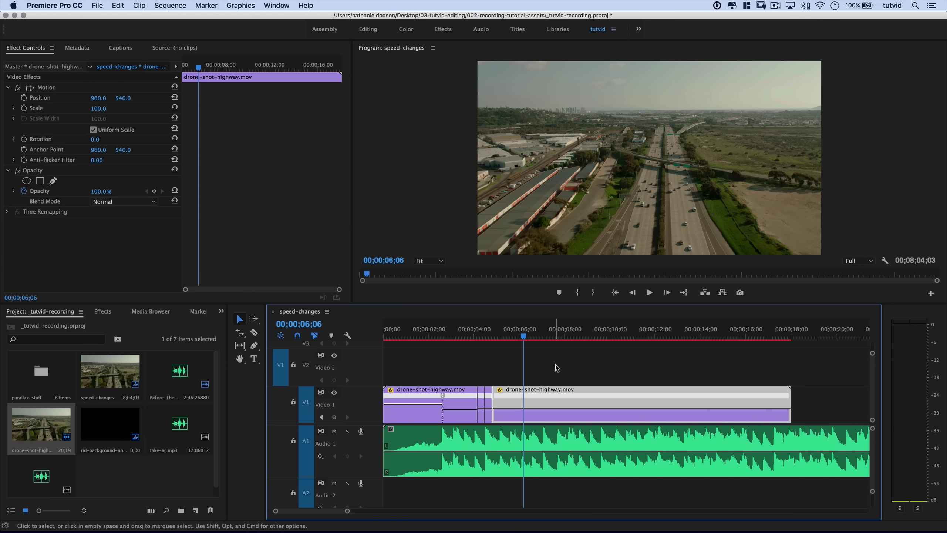
Step: Park the playhead at 00;00;04;11 and mute the Audio 1 music track
left_click(483, 336)
left_click(481, 405)
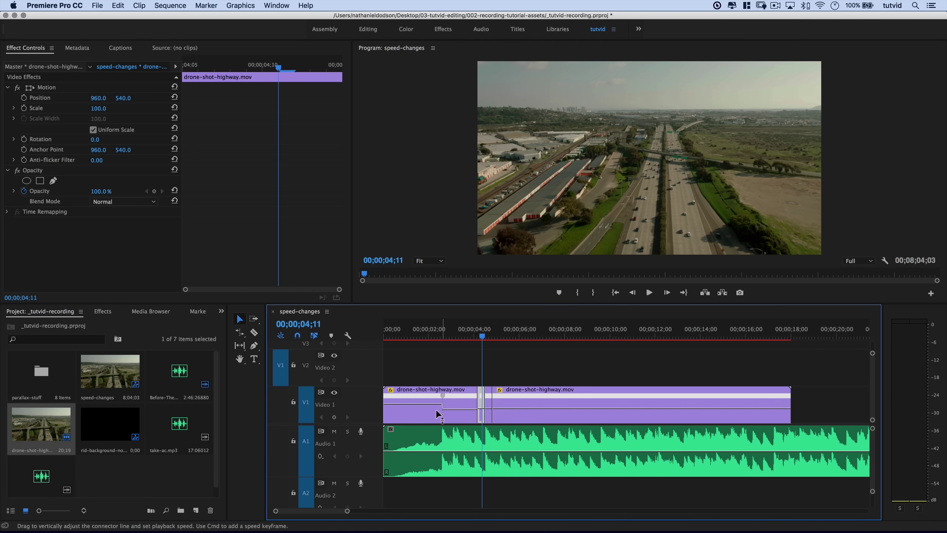
left_click(335, 432)
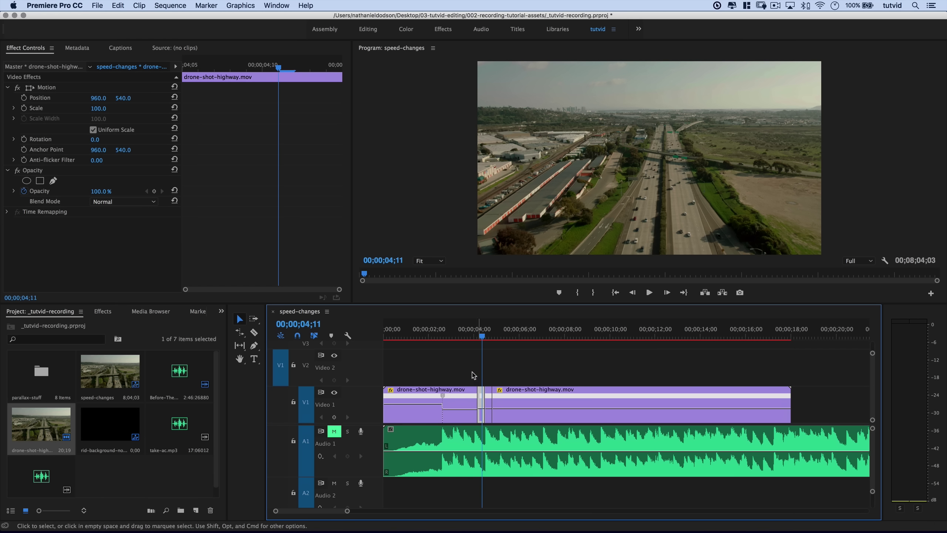
Step: Delete the second V1 drone clip, extend the first over its place, and zoom to 05;05
left_click(518, 403)
key("Delete")
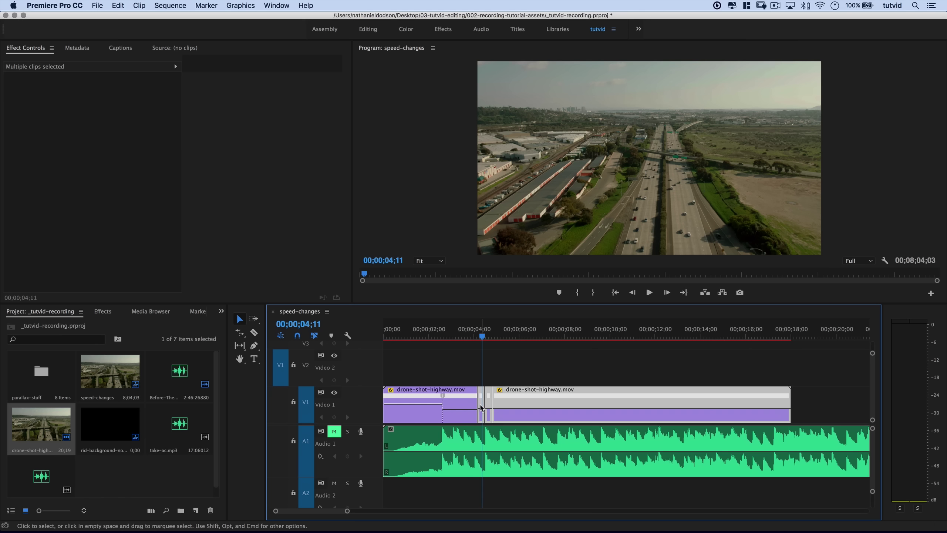
left_click_drag(475, 401, 776, 403)
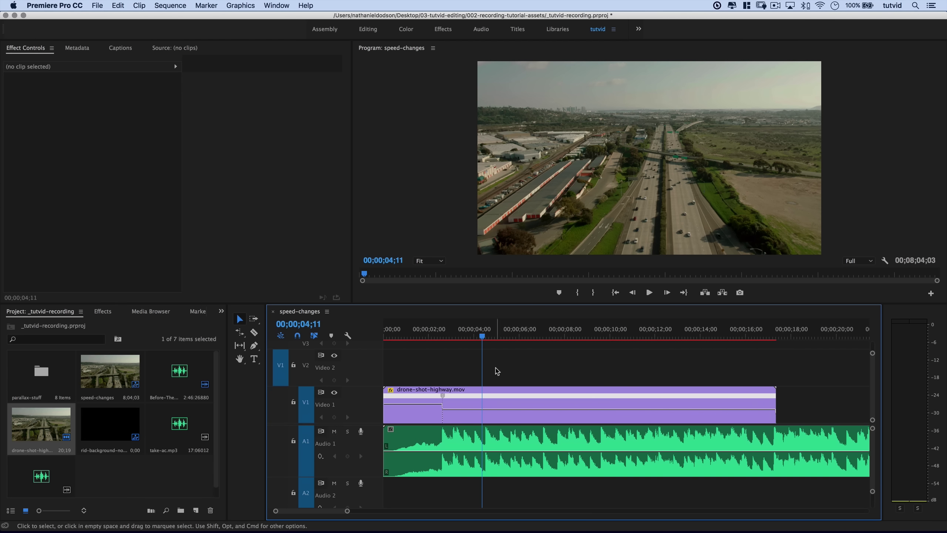
key("equal")
key("equal")
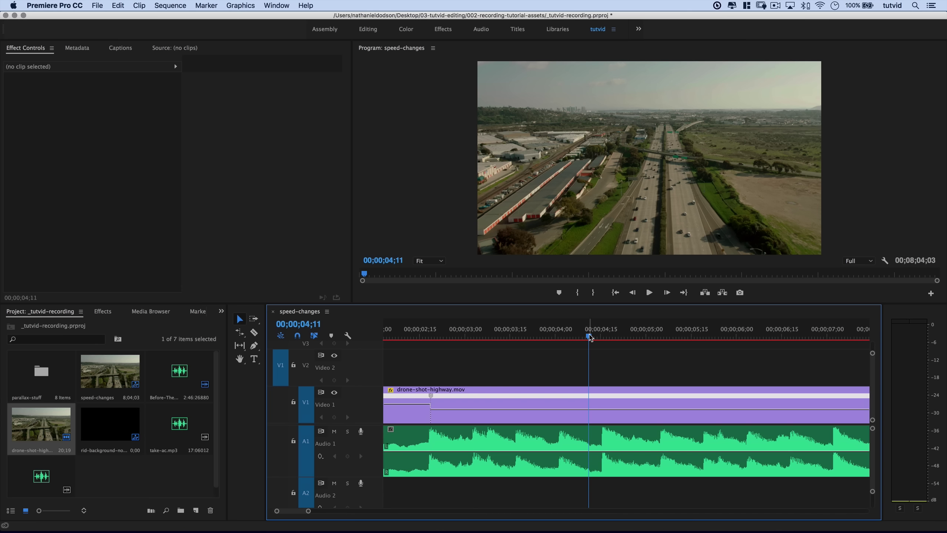
left_click_drag(589, 338, 662, 341)
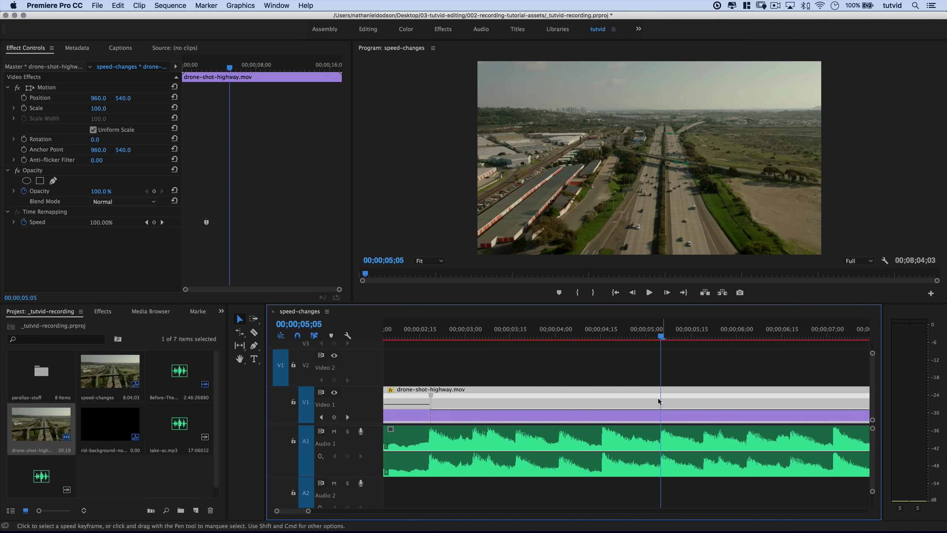
Step: Razor the drone clip at 00;00;05;05 and 00;00;02;25
key("c")
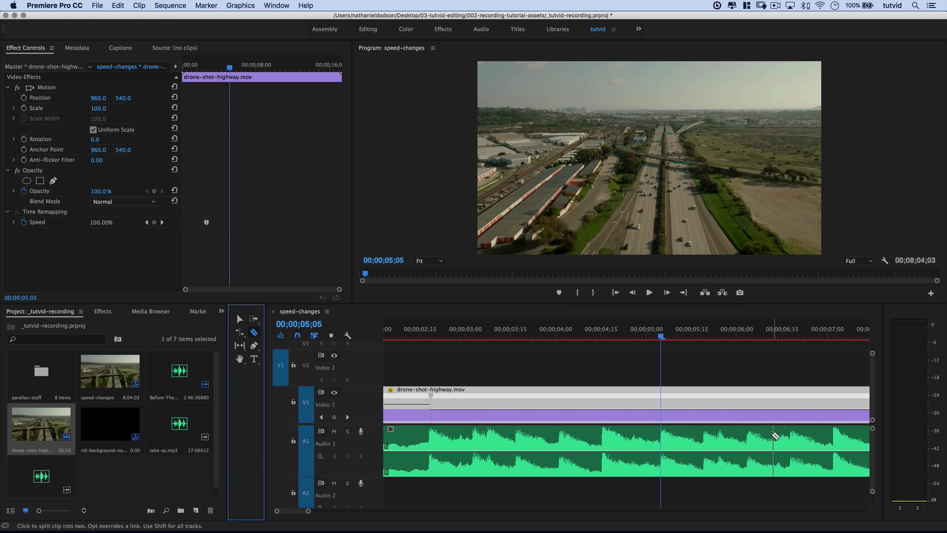
left_click(664, 402)
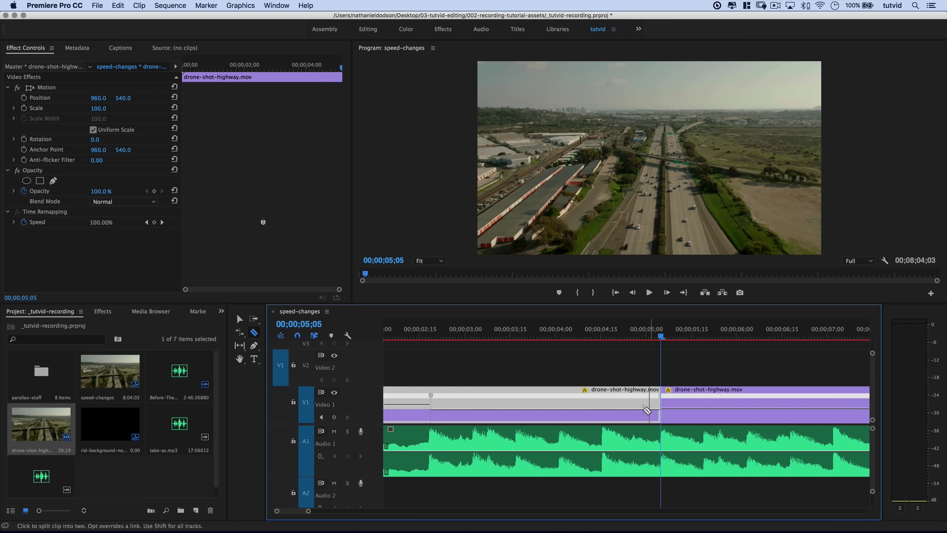
mouse_move(688, 531)
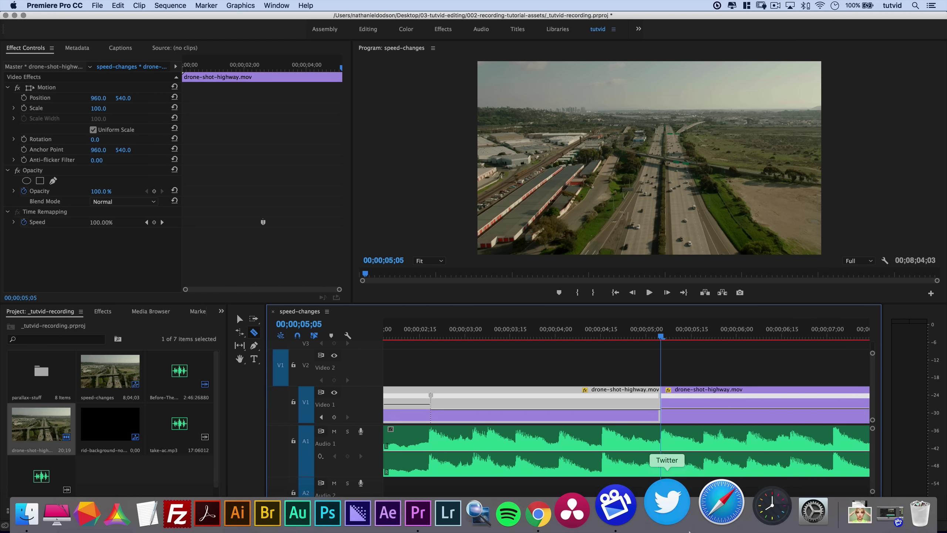
key("j")
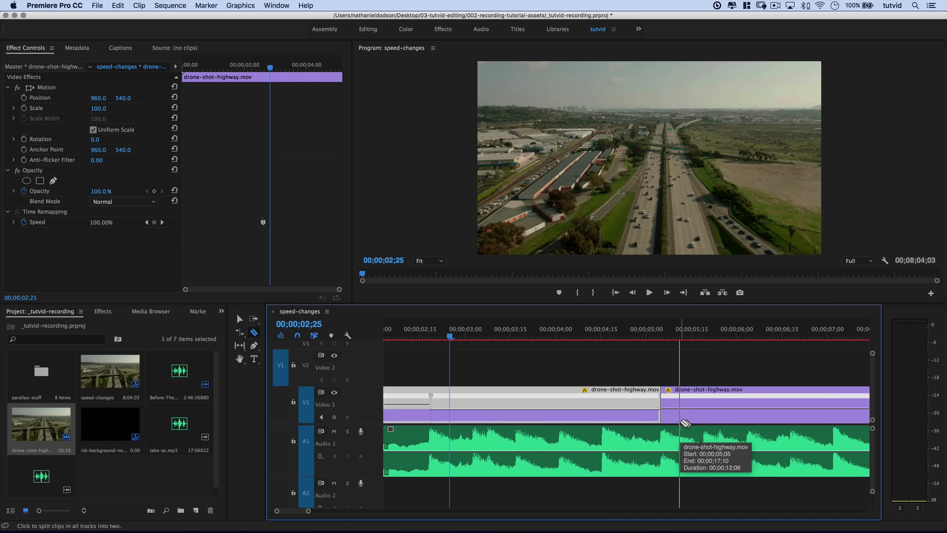
left_click(452, 400)
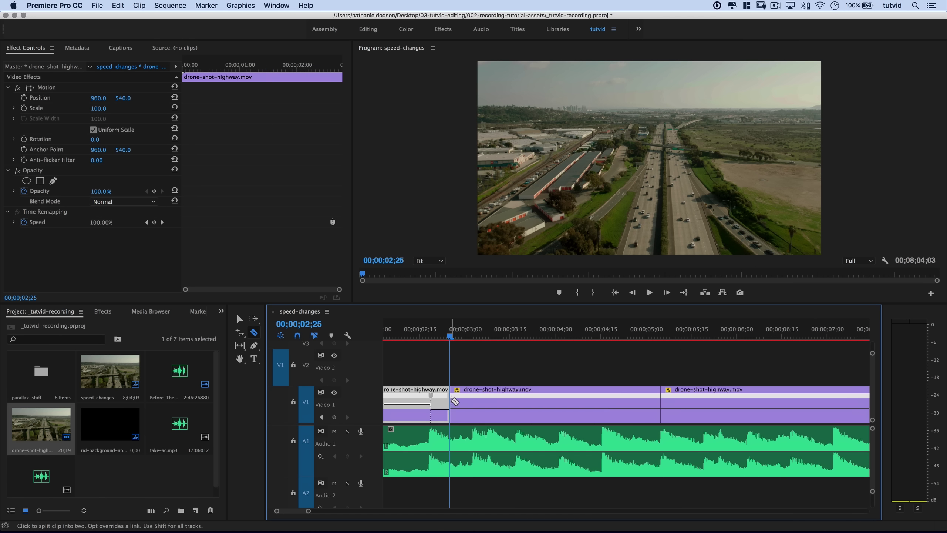
Step: Delete the third clip, removing the footage after 05;05
key("minus")
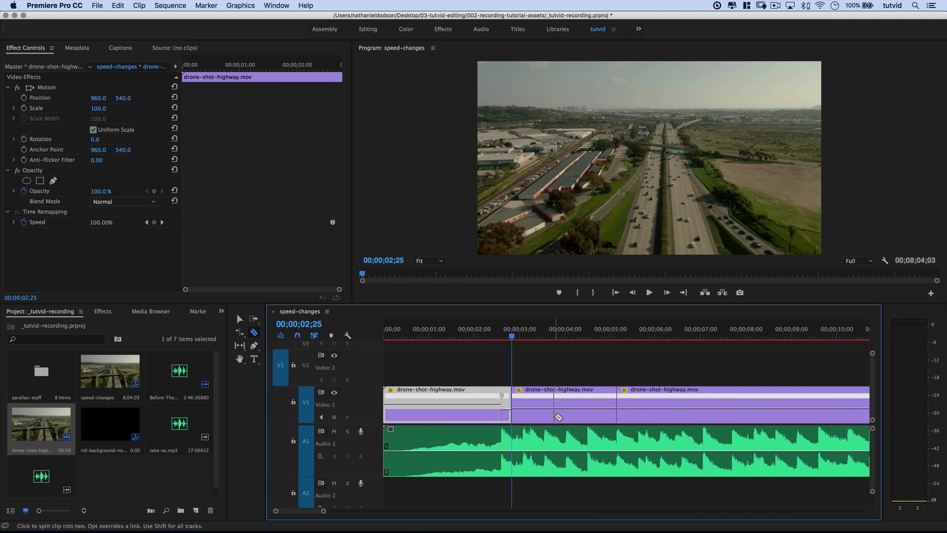
left_click(240, 319)
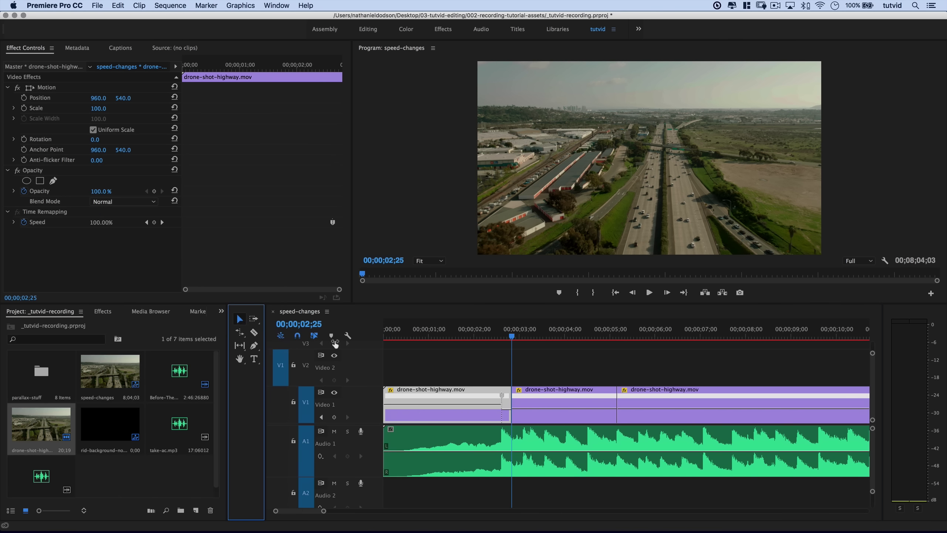
left_click(653, 403)
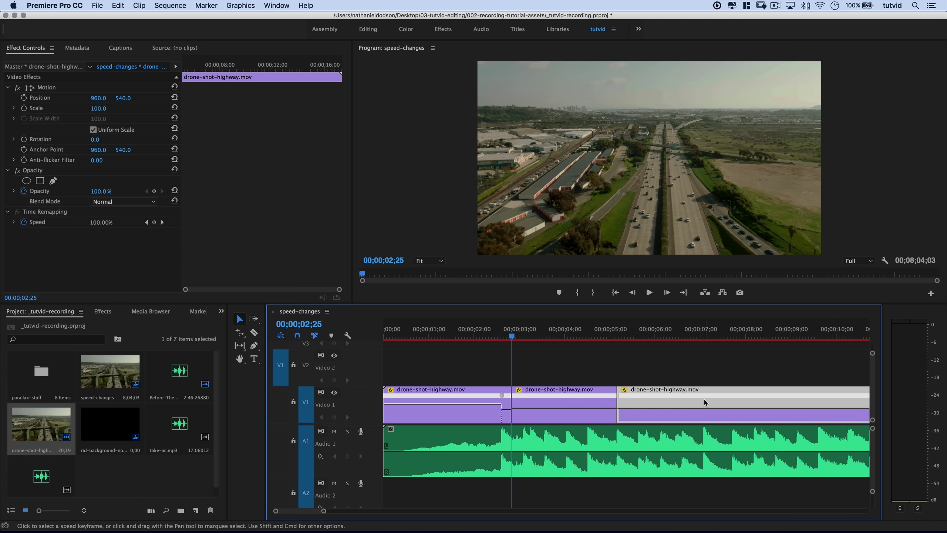
key("Delete")
Step: Duplicate the second drone clip twice and butt the copies against each other
left_click(577, 406)
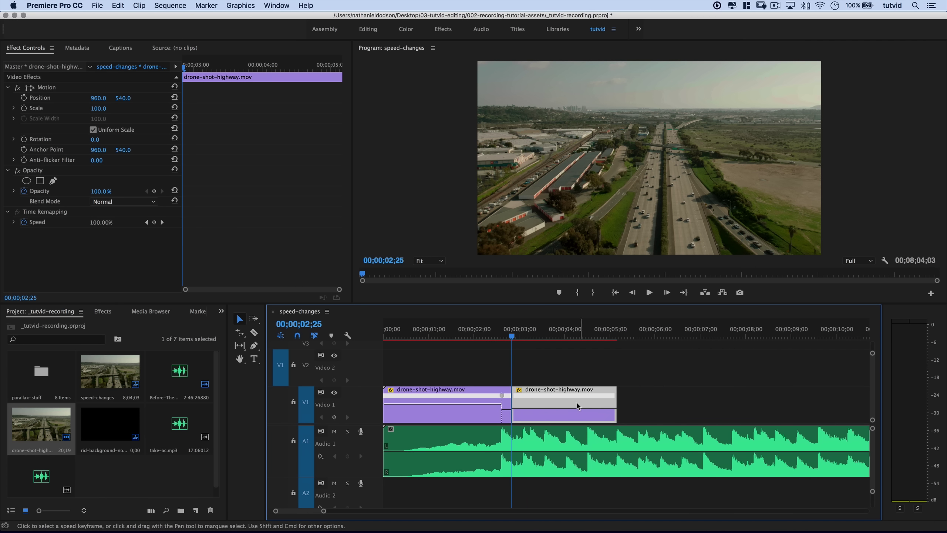
scroll(578, 406, "right", 5)
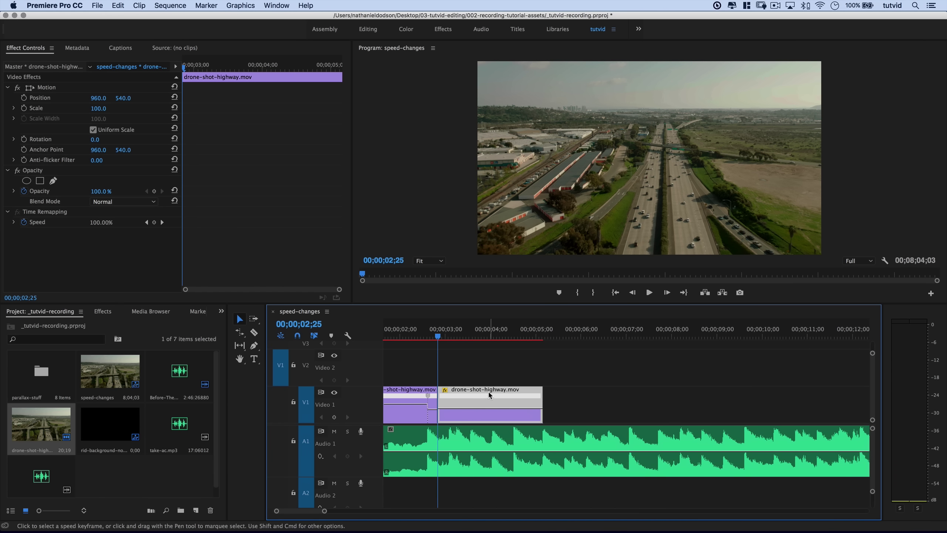
left_click_drag(489, 393, 713, 396)
left_click_drag(617, 395, 611, 395)
left_click(684, 390)
left_click_drag(684, 391, 665, 392)
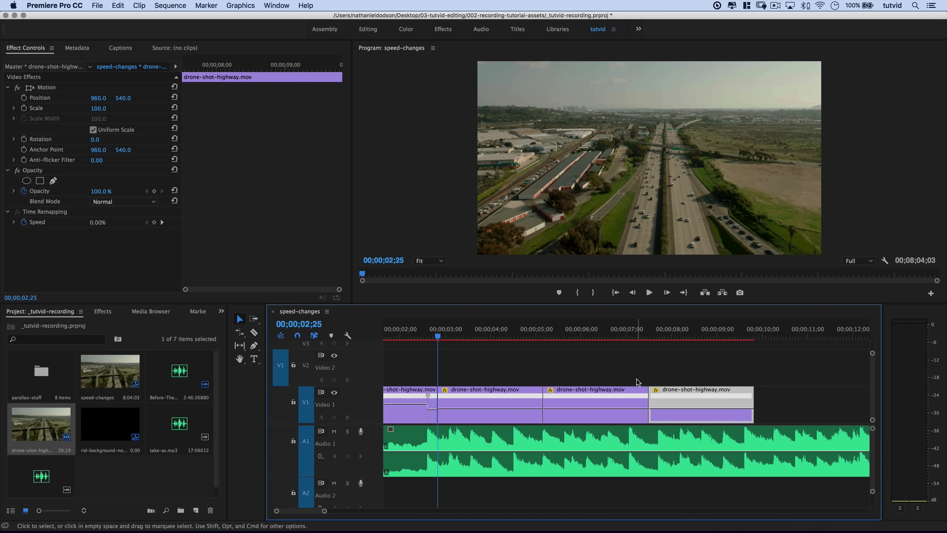
Step: Rate-stretch the third clip down to about 14 frames
left_click_drag(241, 332, 269, 354)
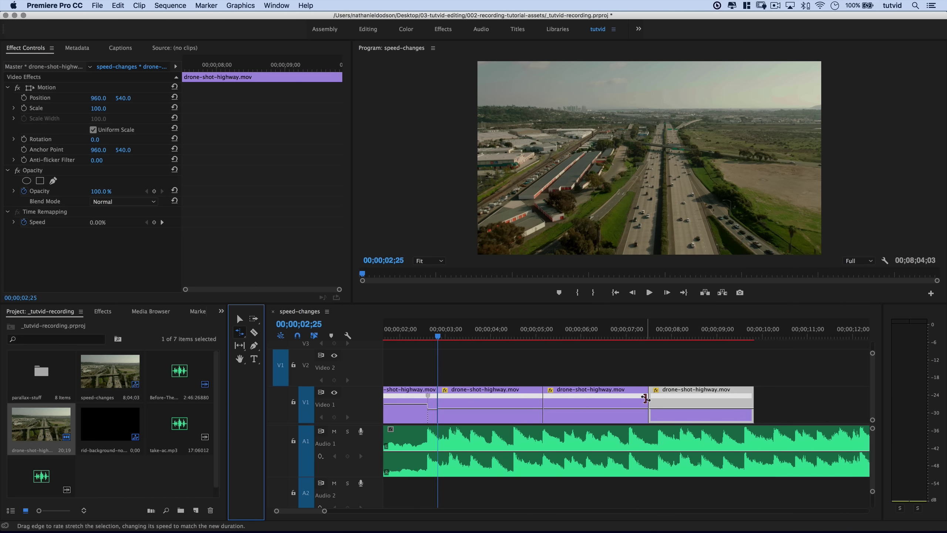
left_click_drag(646, 398, 564, 398)
key("v")
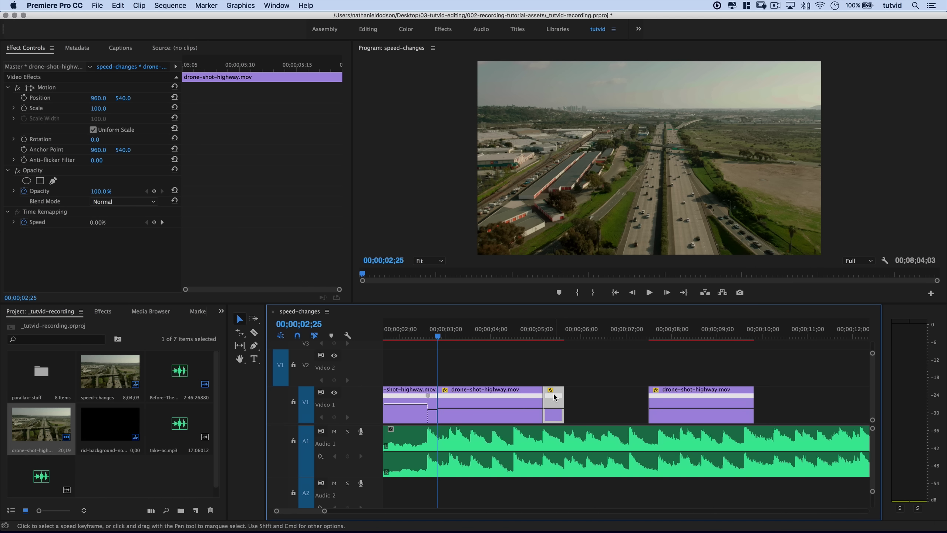
Step: Try a speed value in the short clip's Speed/Duration dialog, then cancel it
right_click(554, 397)
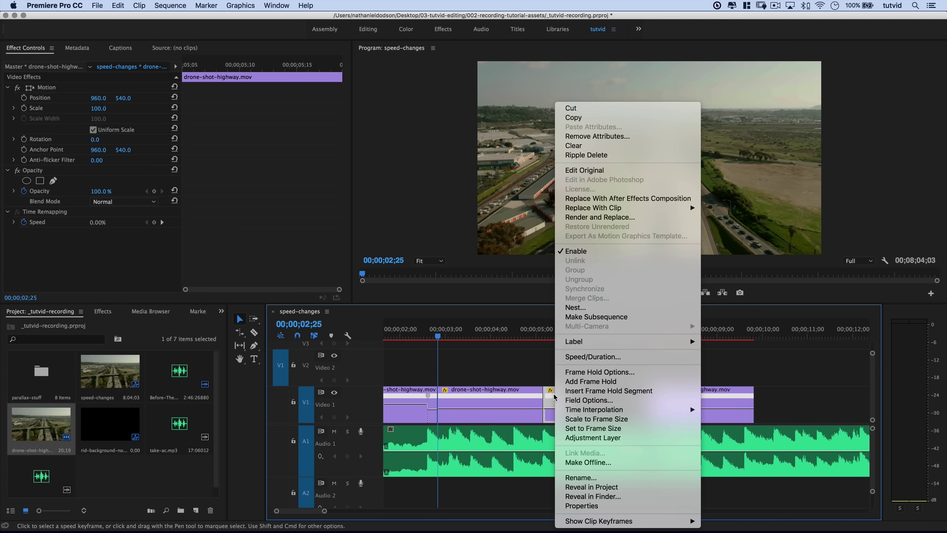
left_click(593, 357)
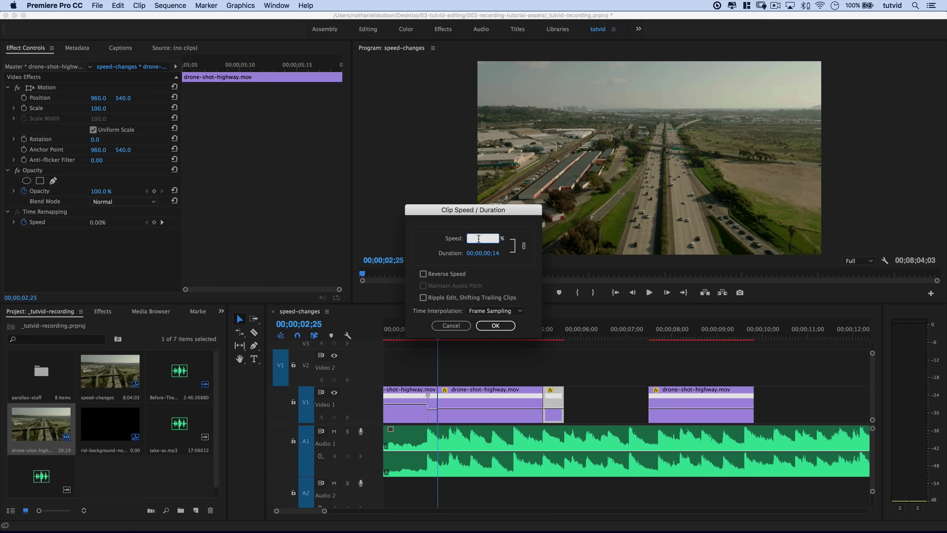
key("Tab")
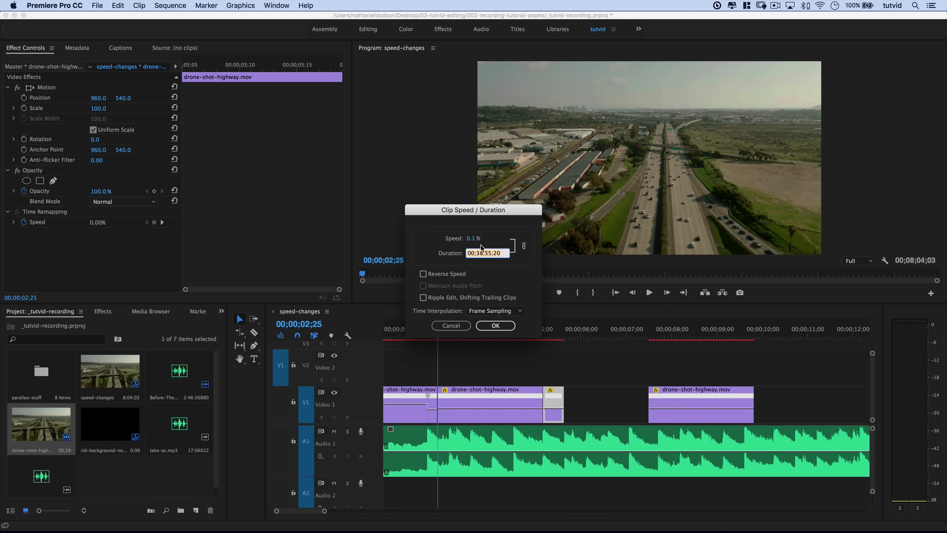
left_click(452, 326)
Step: Turn on Reverse Speed for the short clip and move the last clip directly after it
right_click(555, 397)
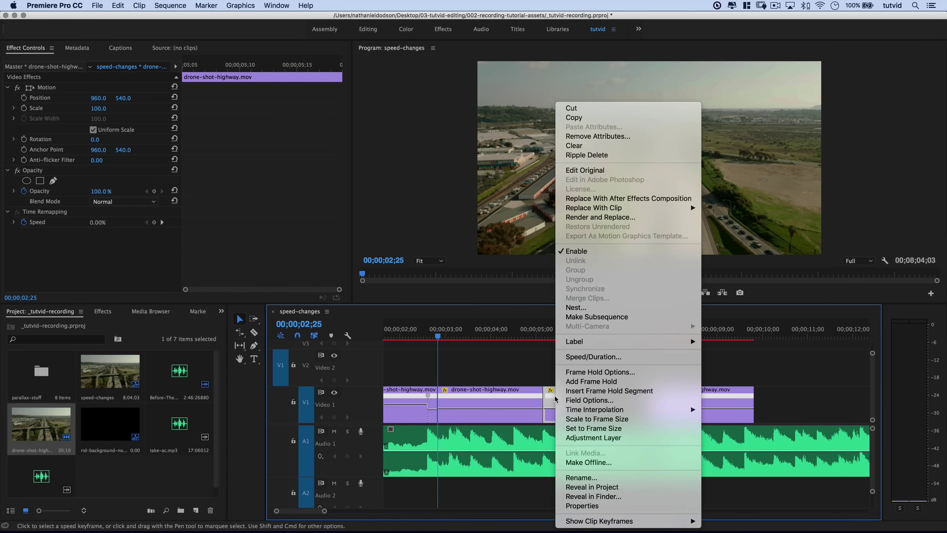
left_click(607, 356)
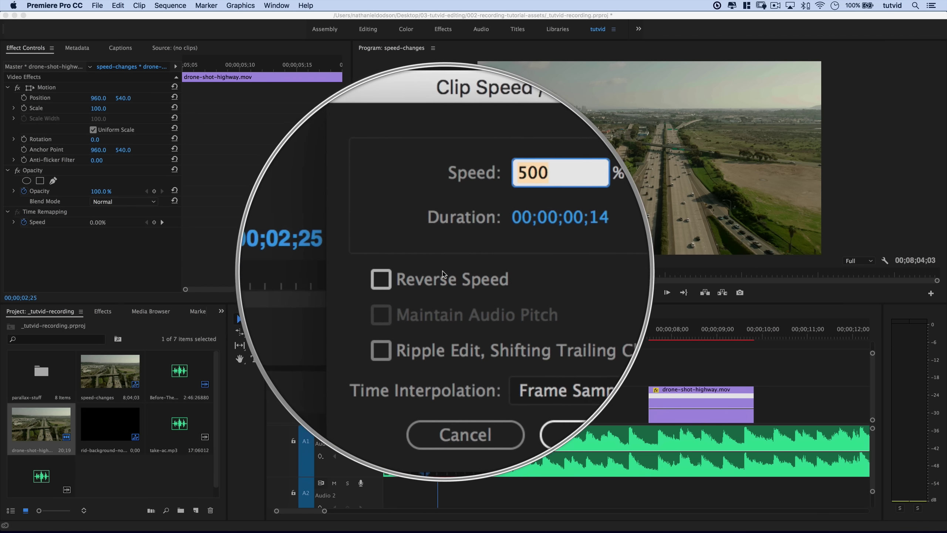
left_click(433, 277)
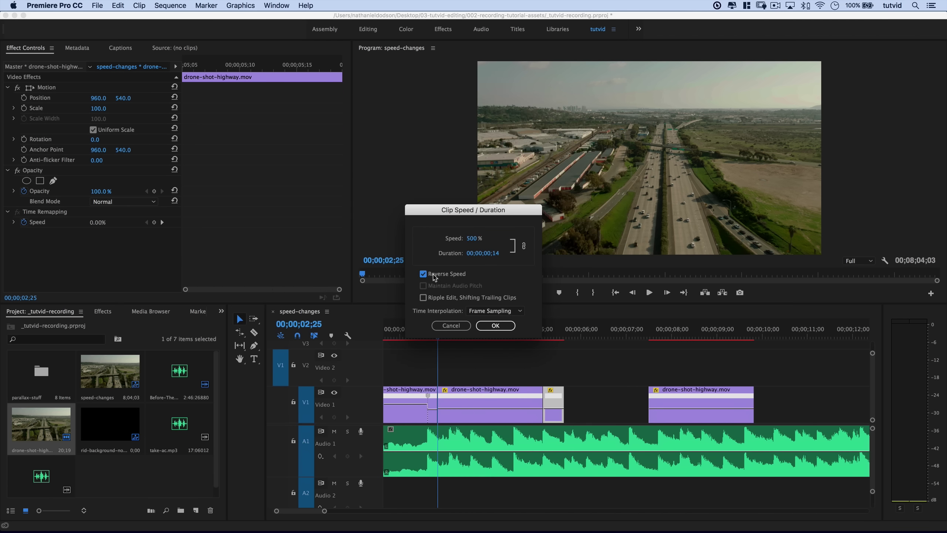
left_click(495, 325)
left_click_drag(694, 394, 596, 393)
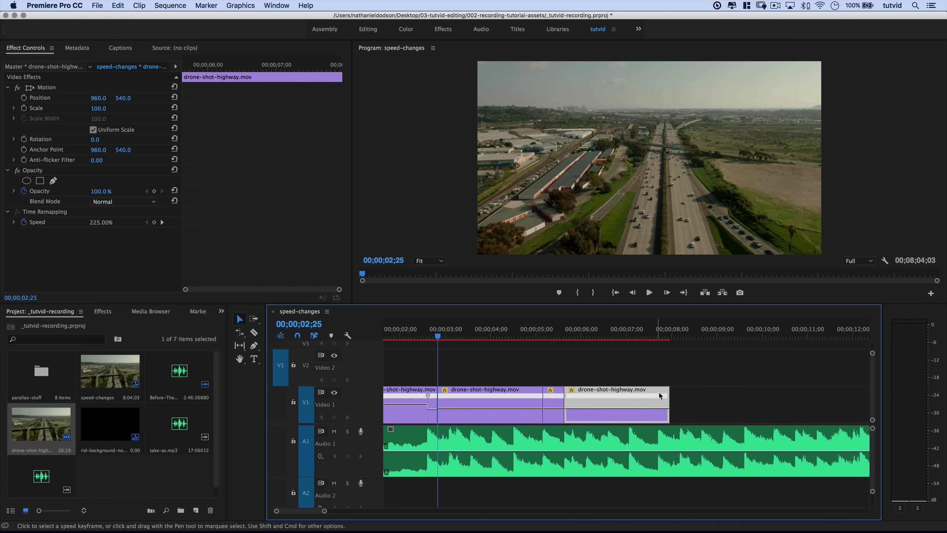
Step: Extend the last clip to about 00;00;20 and play back the edit from around 03;02
key("minus")
key("minus")
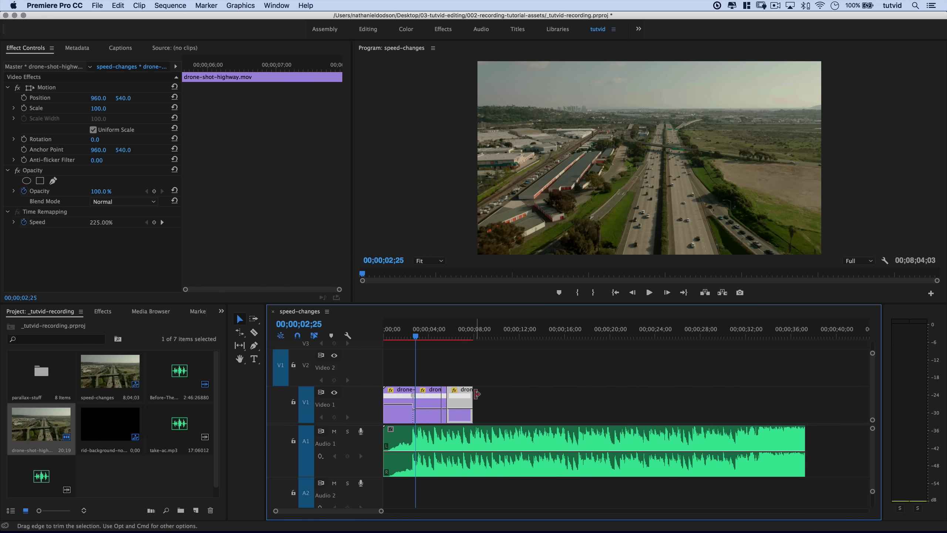
left_click_drag(478, 393, 751, 406)
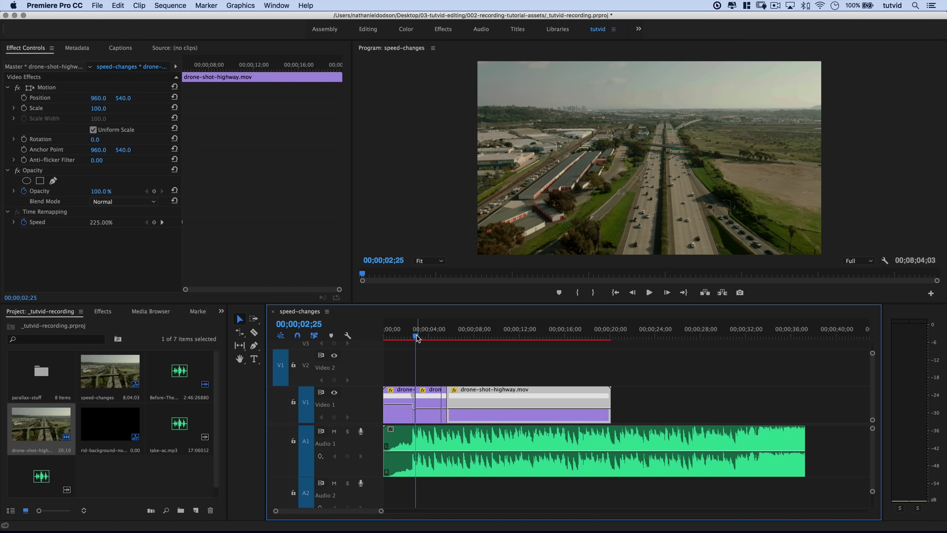
left_click_drag(418, 338, 431, 337)
key("space")
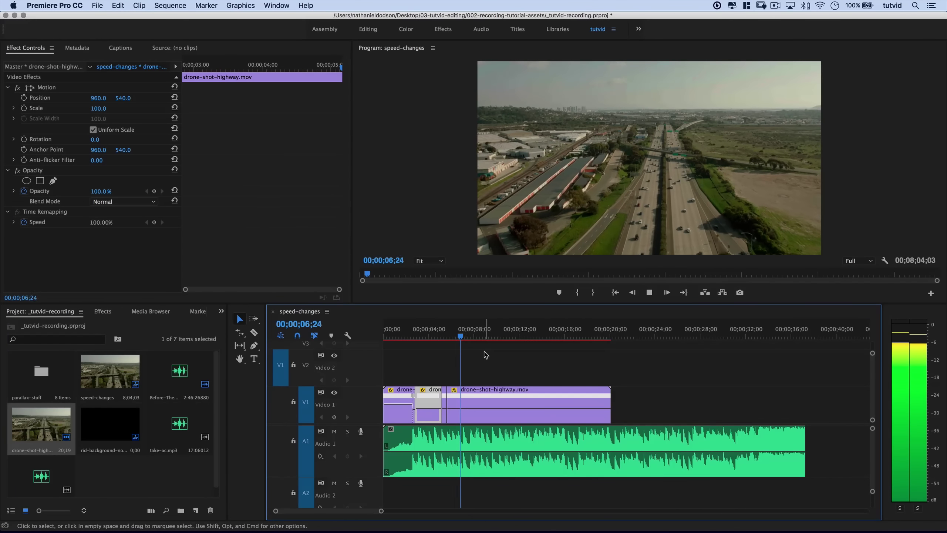
key("space")
left_click(418, 335)
key("space")
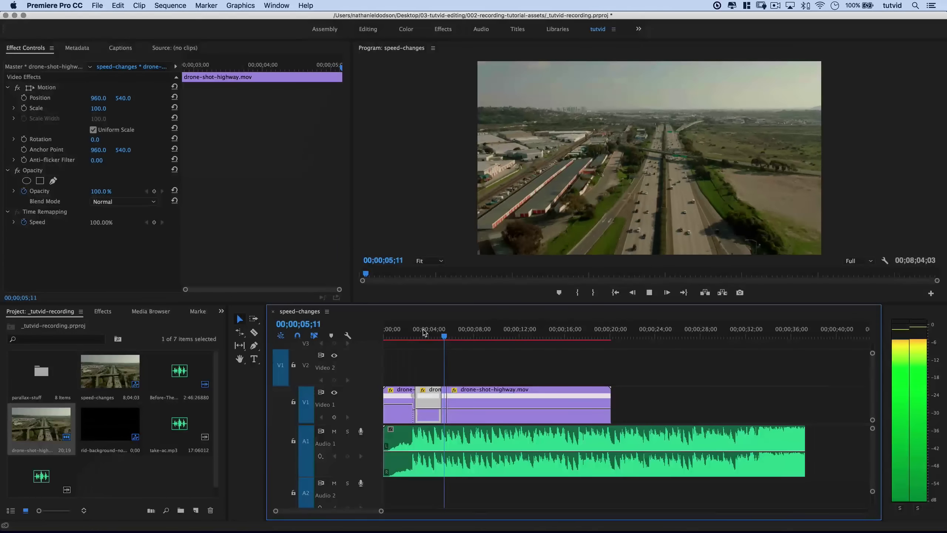
key("space")
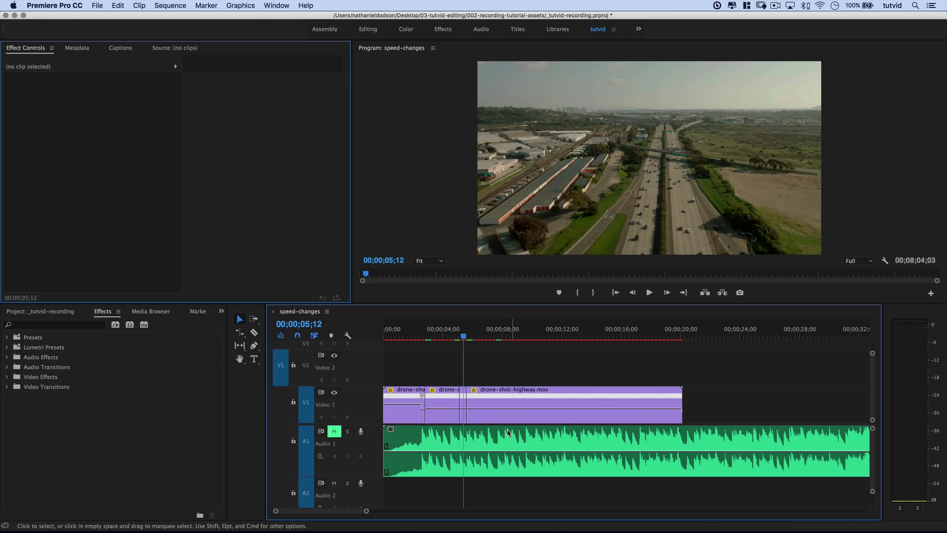
Step: Zoom in and razor the highway clip at 07;21 and 07;05
key("equal")
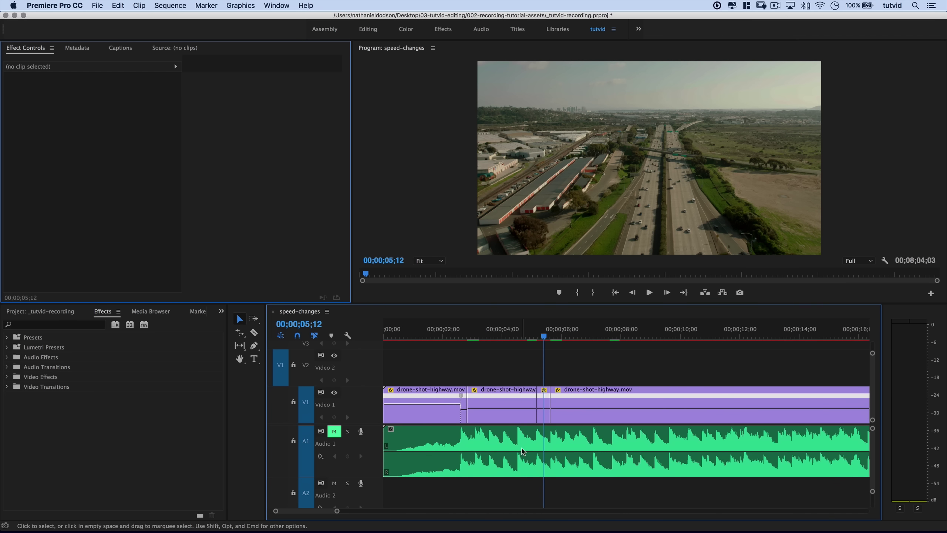
scroll(522, 452, "down", 5)
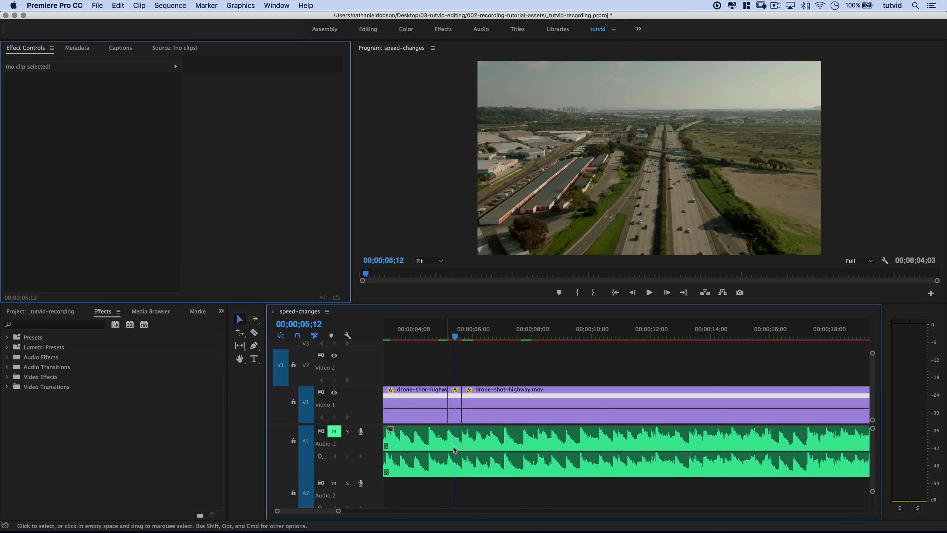
left_click(524, 332)
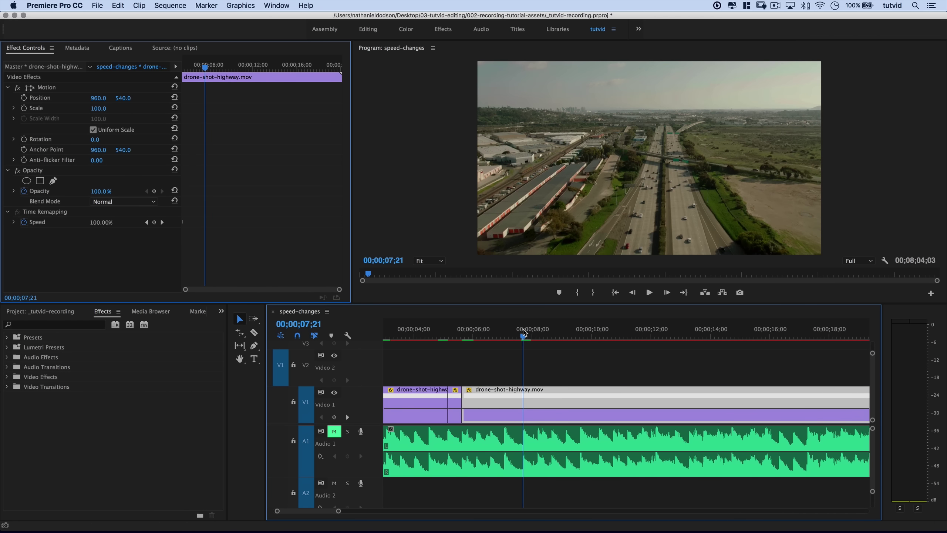
key("equal")
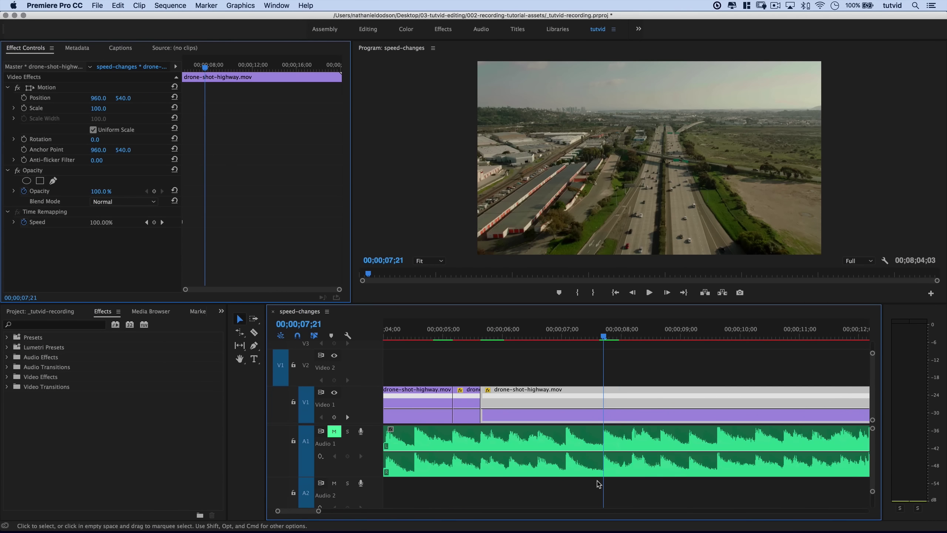
scroll(598, 484, "down", 2)
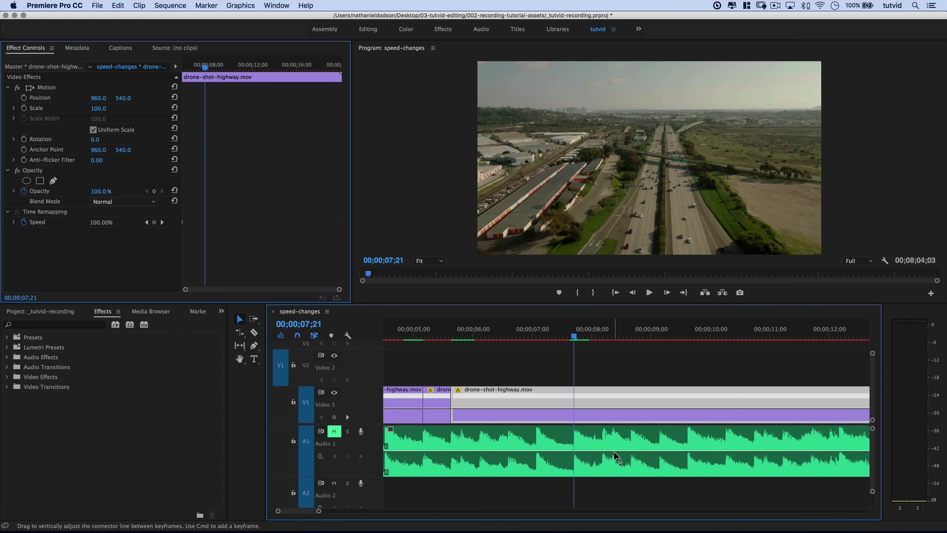
left_click(254, 331)
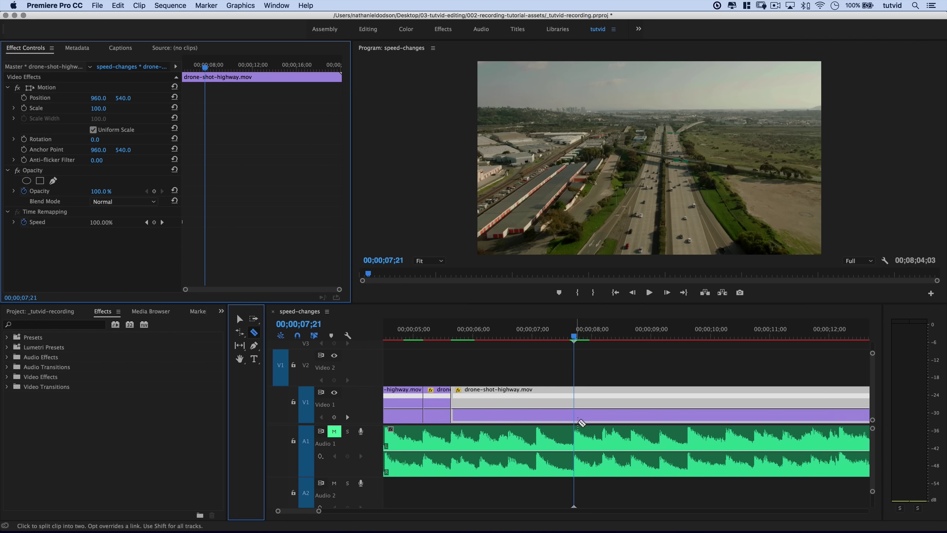
left_click(578, 419)
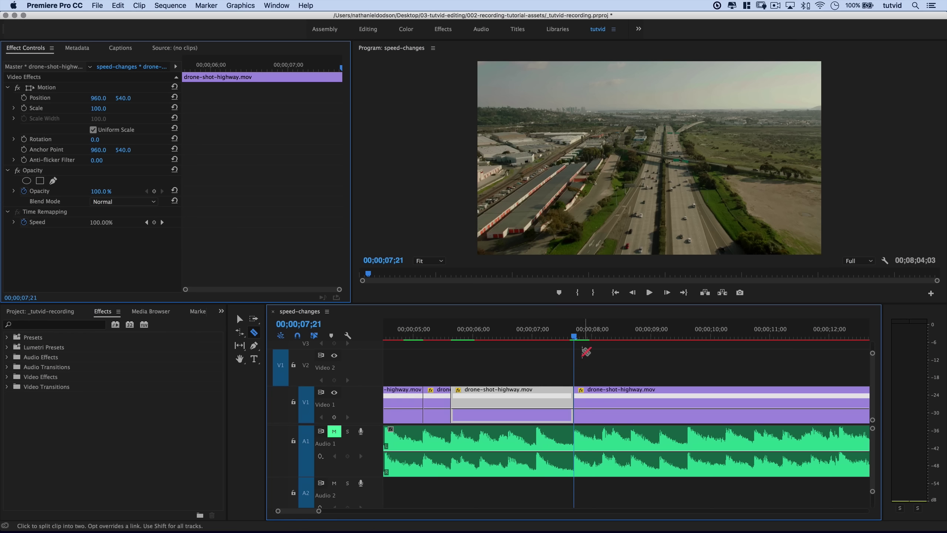
left_click_drag(575, 338, 543, 340)
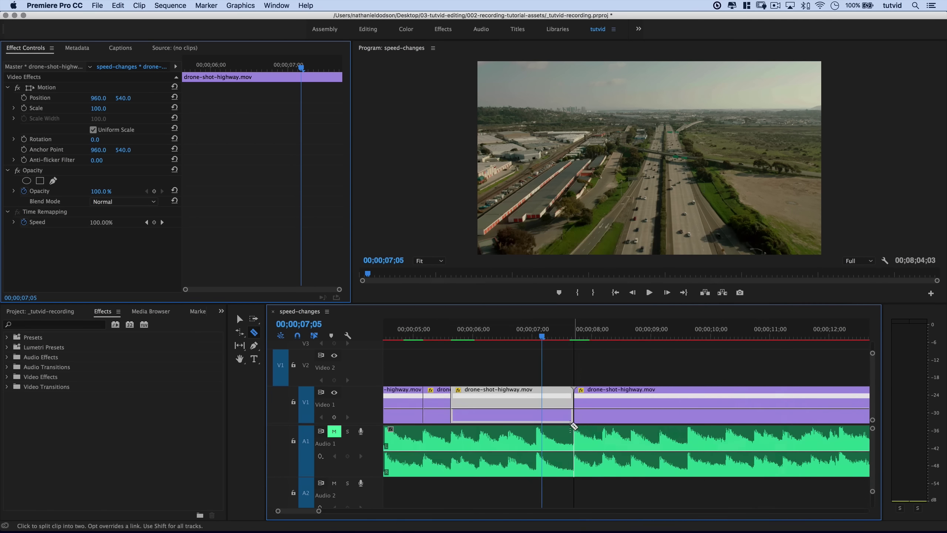
left_click(543, 398)
Step: Delete the tail clip and place a copy of the short piece after it
key("v")
left_click(604, 394)
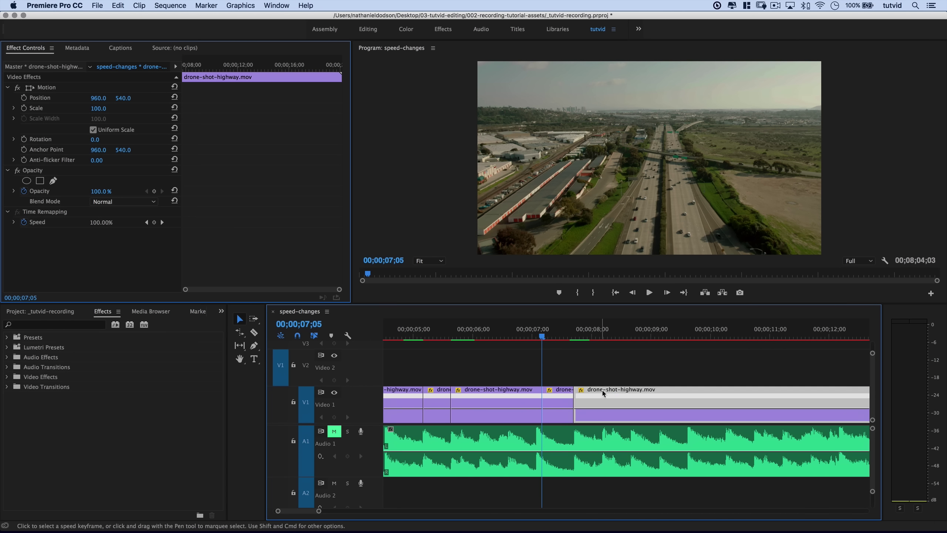
key("Delete")
left_click(556, 394)
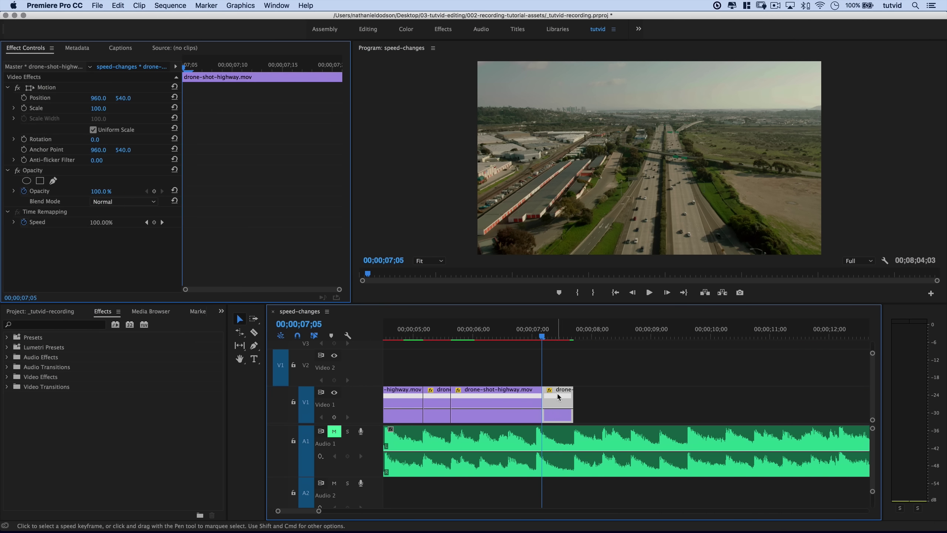
left_click_drag(558, 394, 843, 398)
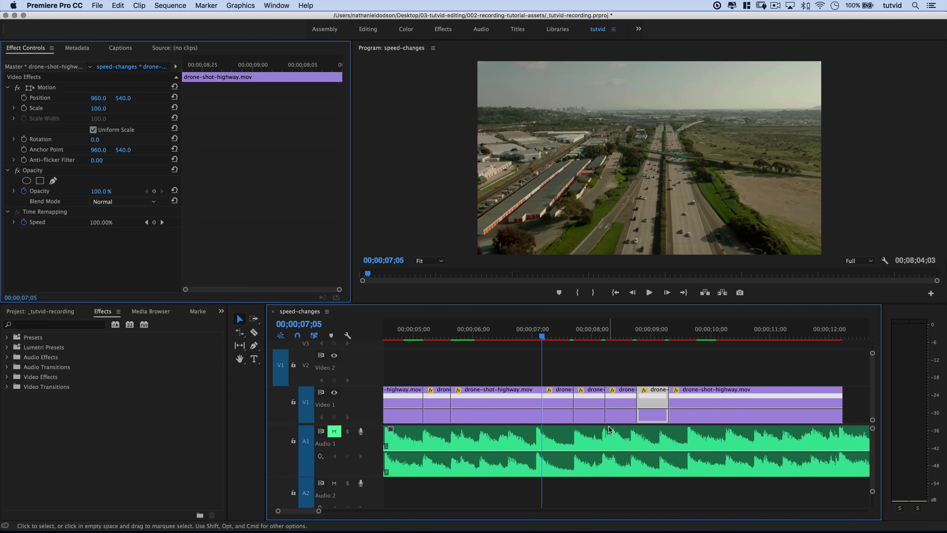
Step: Undo an accidental music cut and rate-stretch the third piece shorter
key("super+k")
key("super+z")
scroll(607, 434, "up", 3)
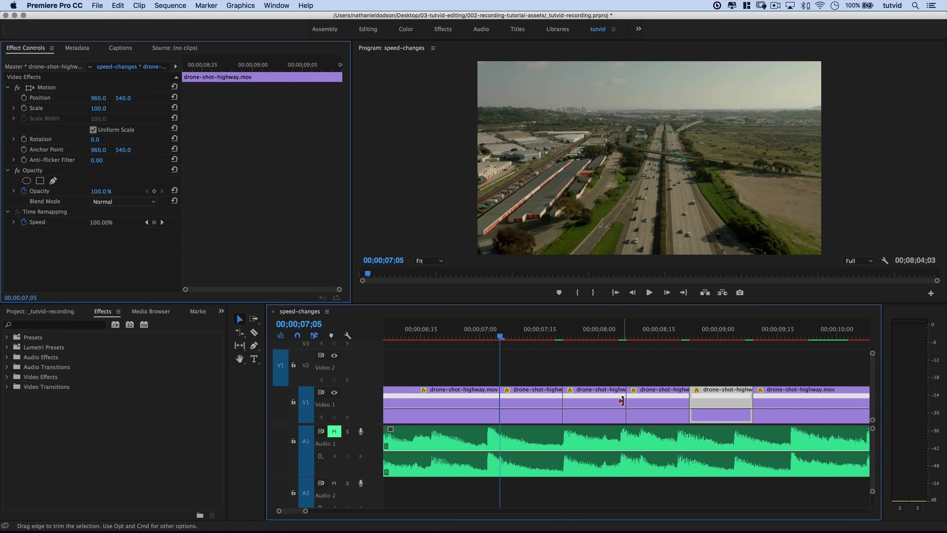
left_click_drag(625, 402, 627, 395)
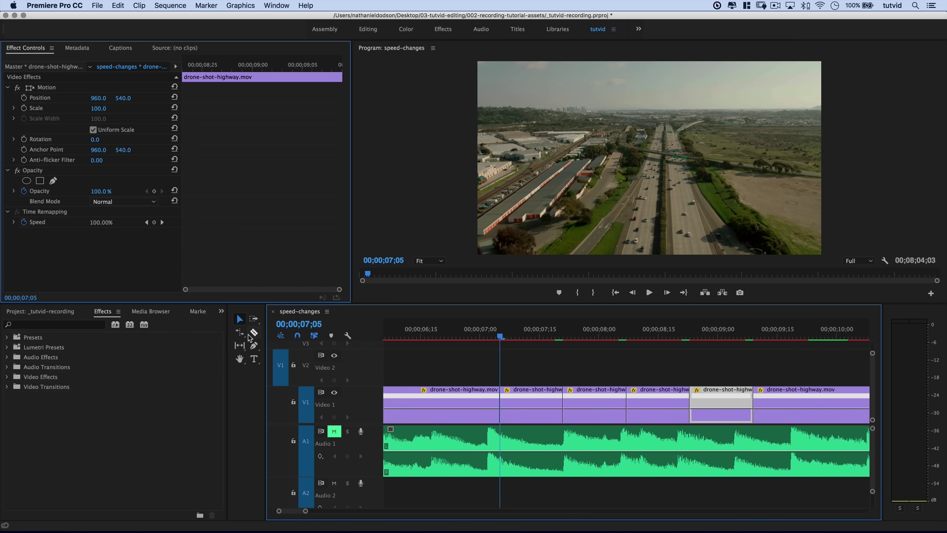
left_click(232, 325)
left_click(237, 330)
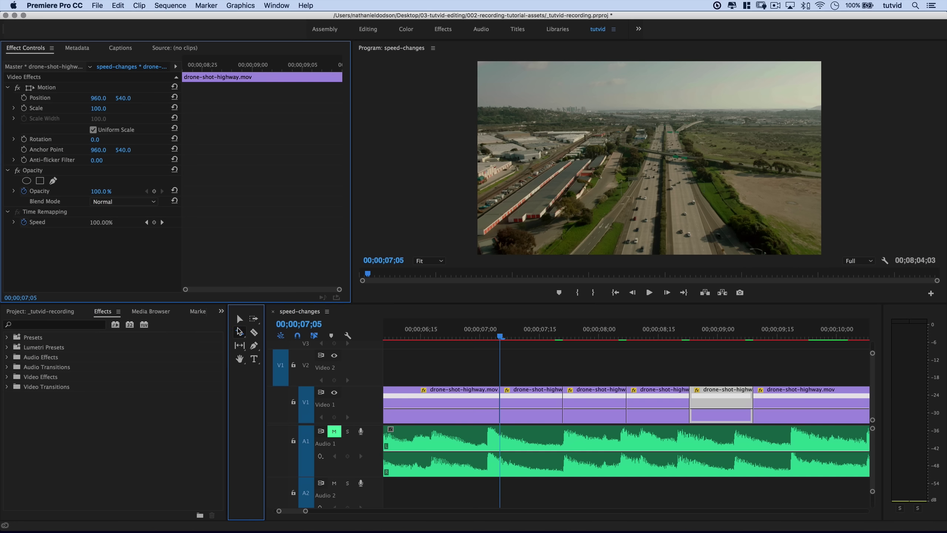
left_click(284, 354)
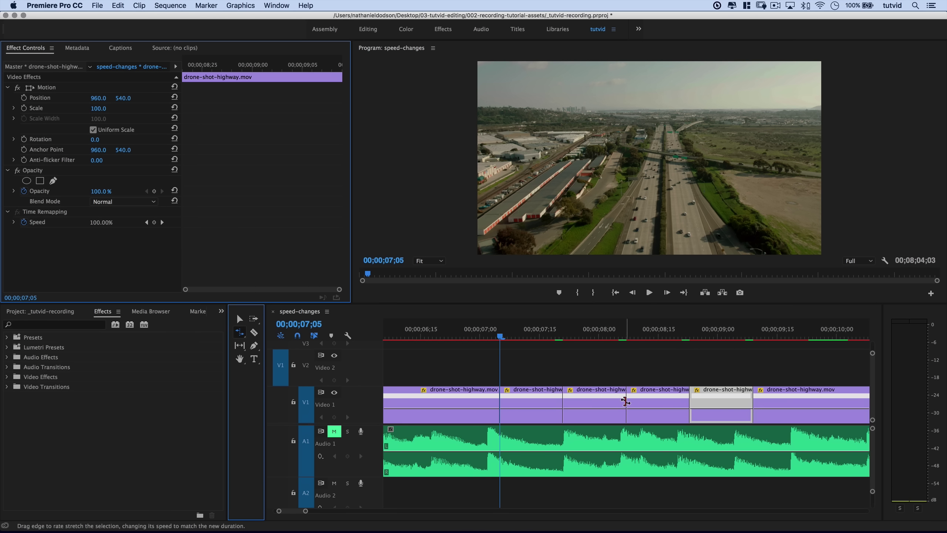
left_click_drag(627, 402, 622, 402)
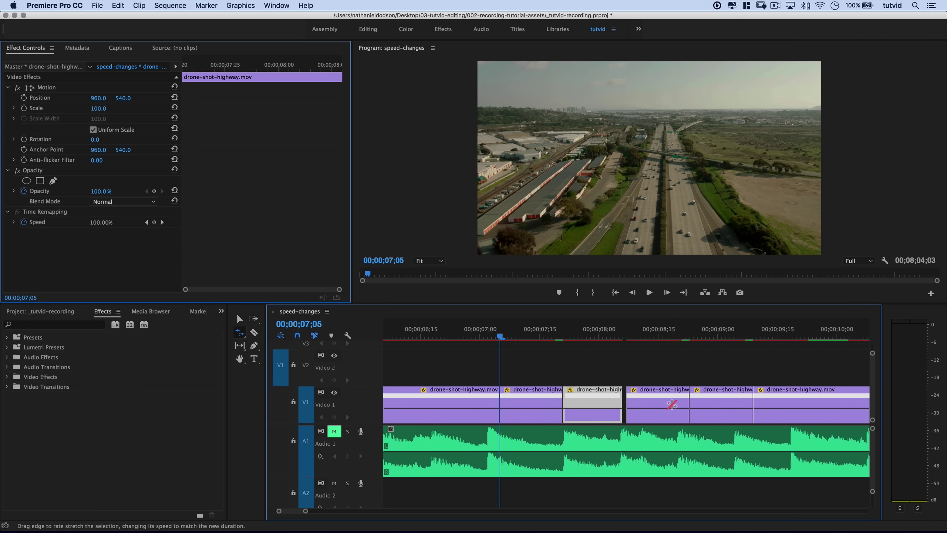
Step: Slide the fourth piece left to close the gap and rate-stretch it shorter
key("v")
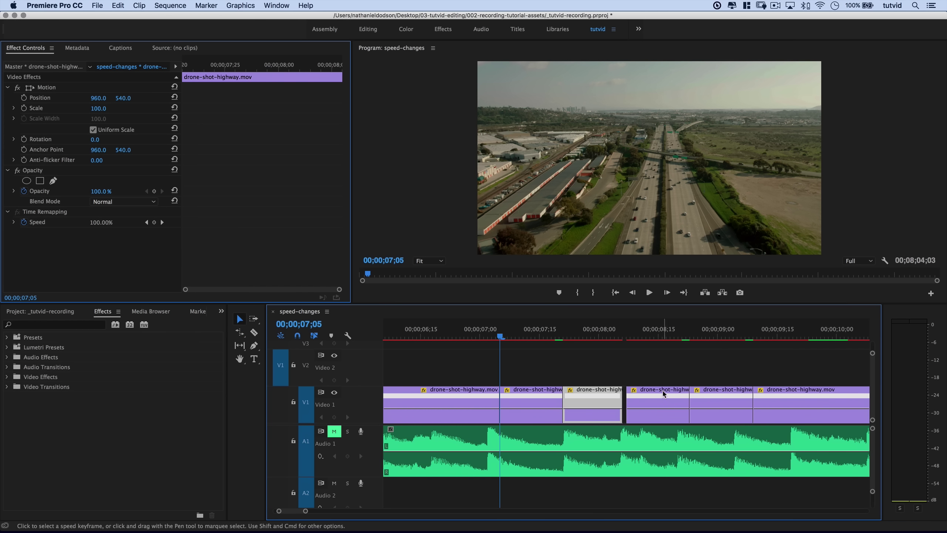
left_click_drag(664, 394, 660, 394)
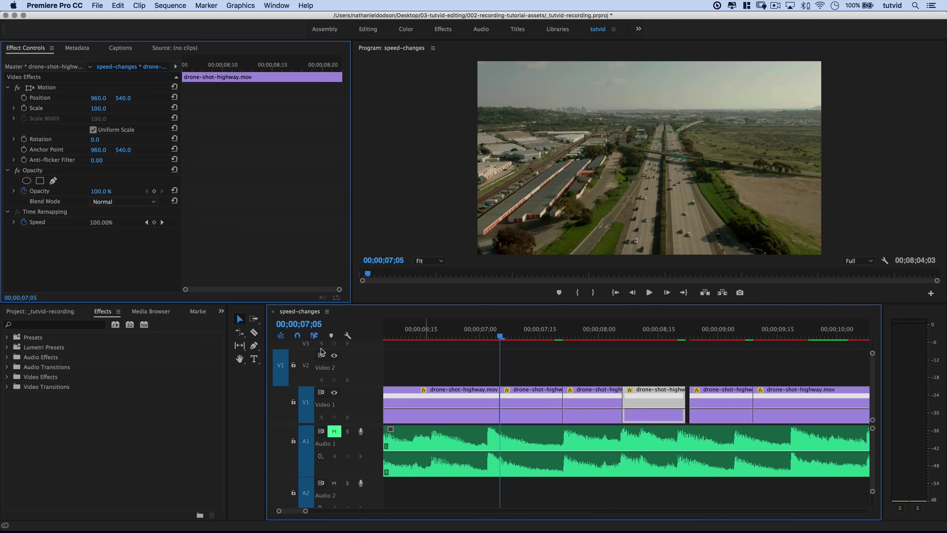
key("r")
mouse_move(686, 405)
left_mouse_down()
mouse_move(676, 403)
mouse_move(697, 410)
left_mouse_up()
key("v")
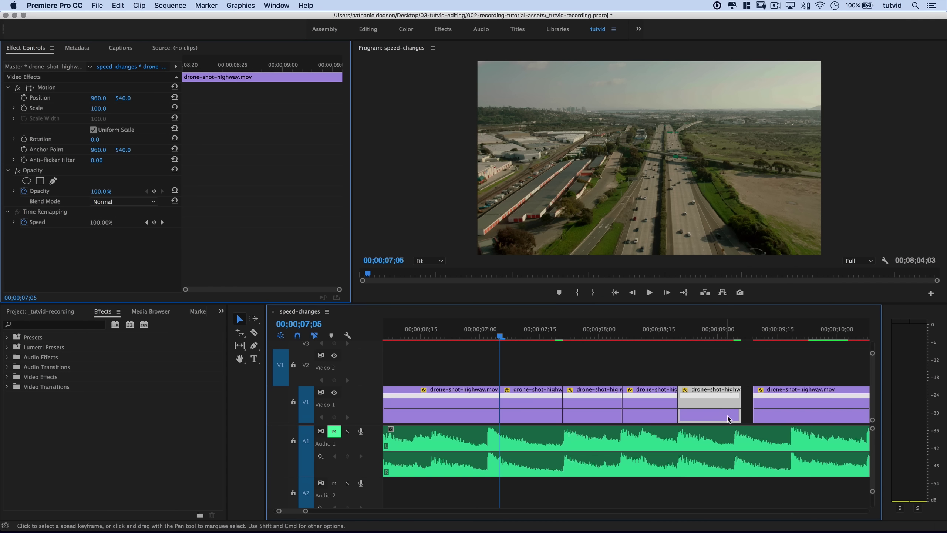
Step: Rate-stretch the fifth piece and speed the final highway clip up to 225%
key("r")
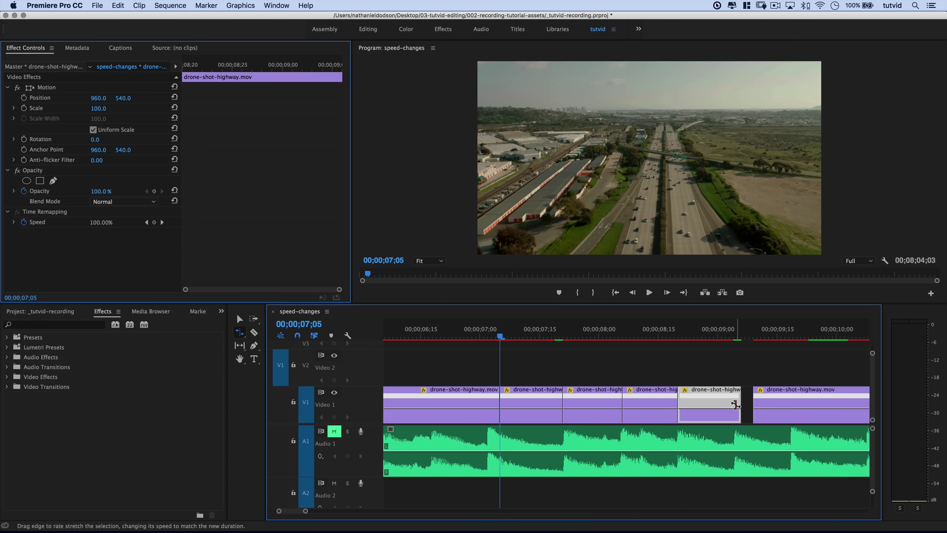
left_click(736, 405)
left_click_drag(739, 402, 854, 409)
key("v")
key("minus")
key("minus")
key("minus")
Step: Extend the last clip to its media limit and preview from 06;06 with music
left_click_drag(622, 408, 773, 411)
left_click_drag(495, 340, 475, 334)
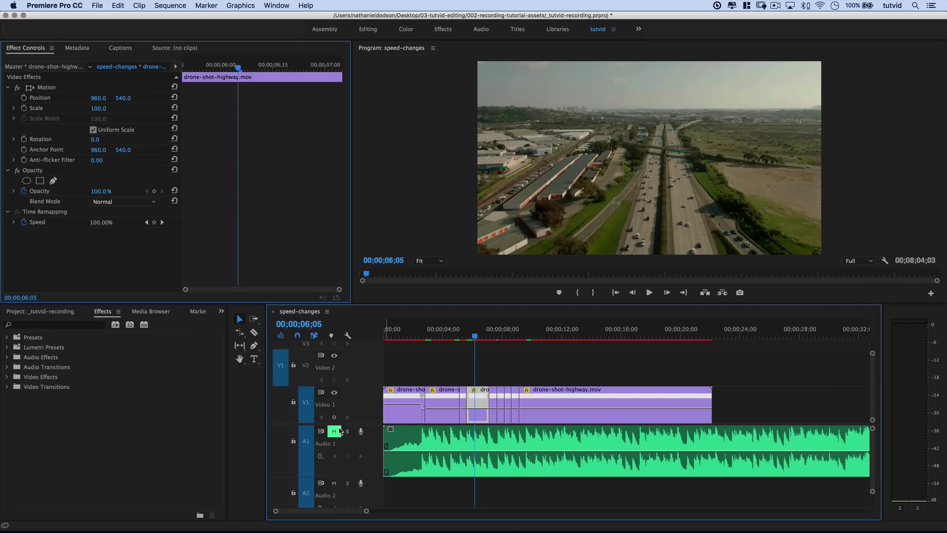
left_click(334, 431)
key("space")
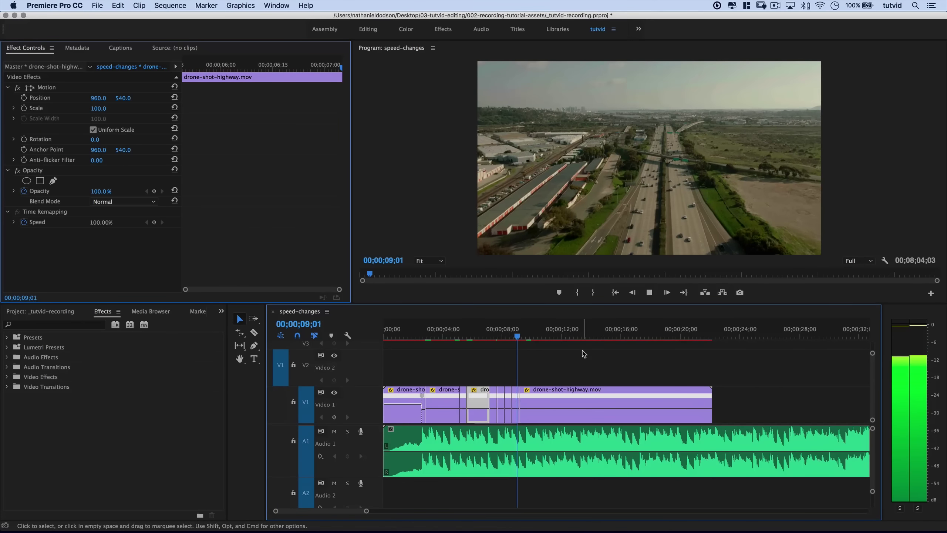
left_click(537, 405)
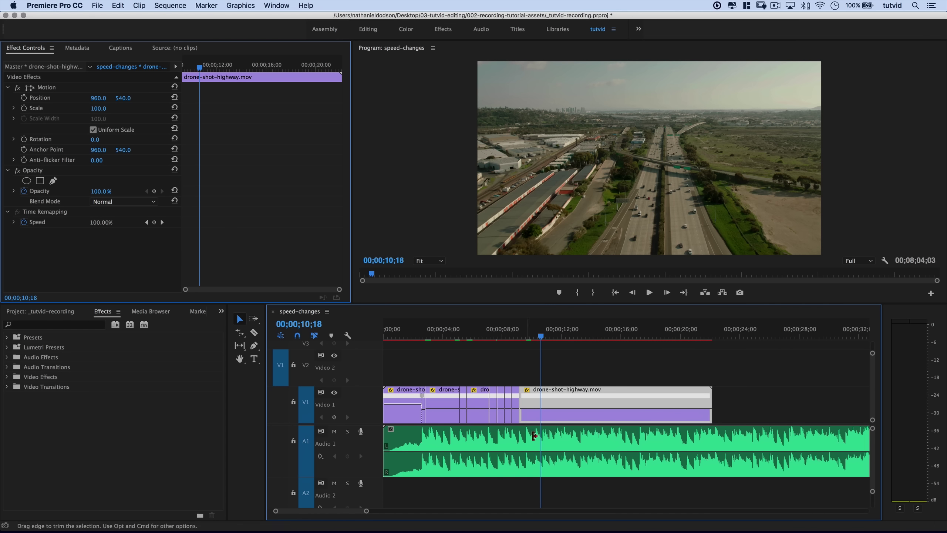
Step: Scrub between 06;20 and 10;08 and mute the Audio 1 music
left_click(483, 335)
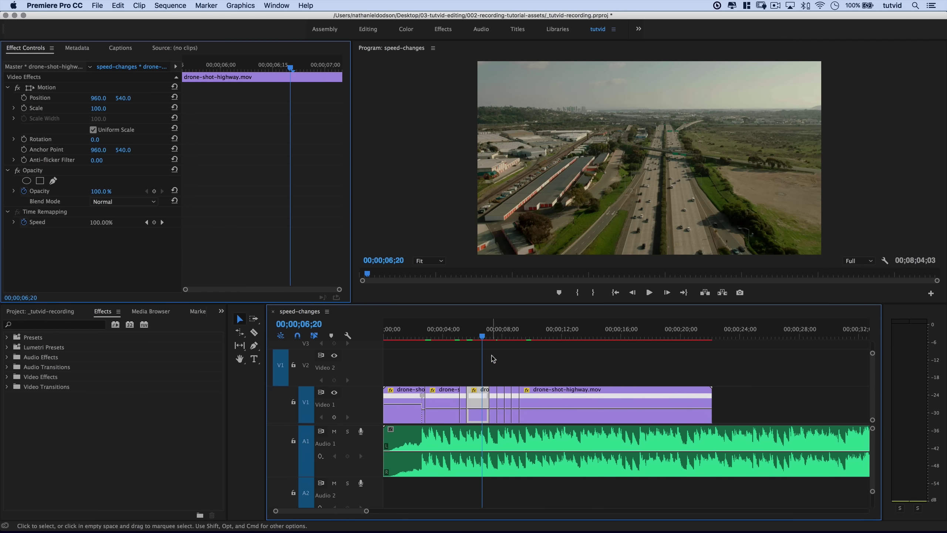
left_click_drag(489, 336, 538, 342)
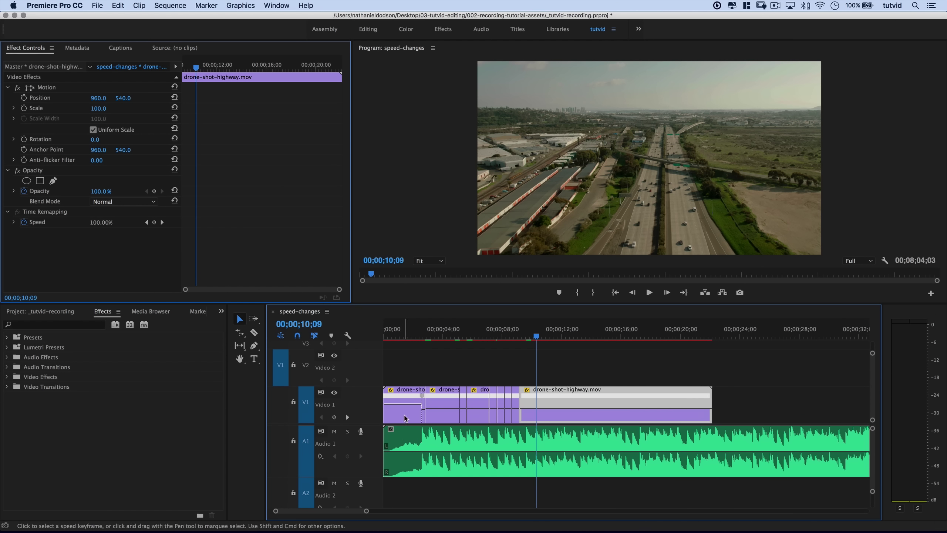
left_click(333, 432)
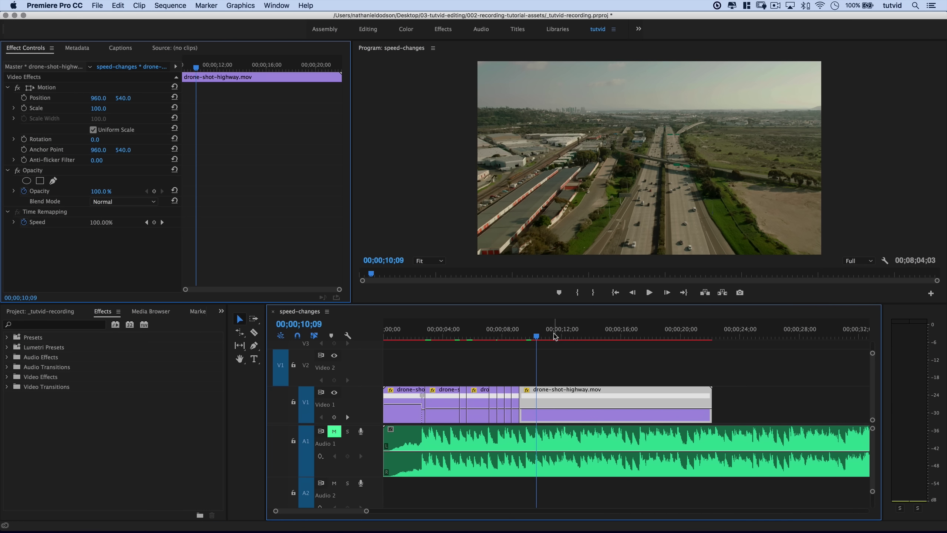
Step: Unmute the Audio 1 music and play the sequence from 09;21
left_click(334, 432)
left_click(528, 338)
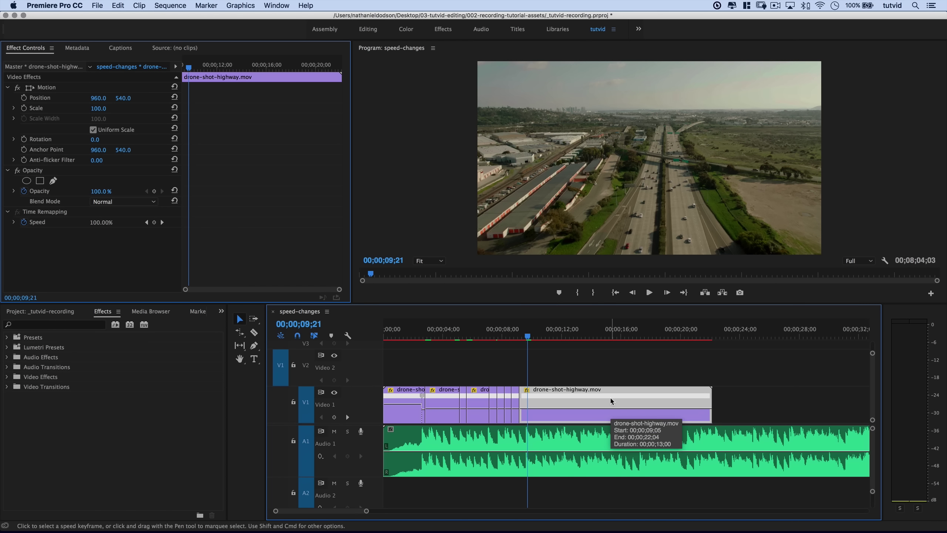
key("space")
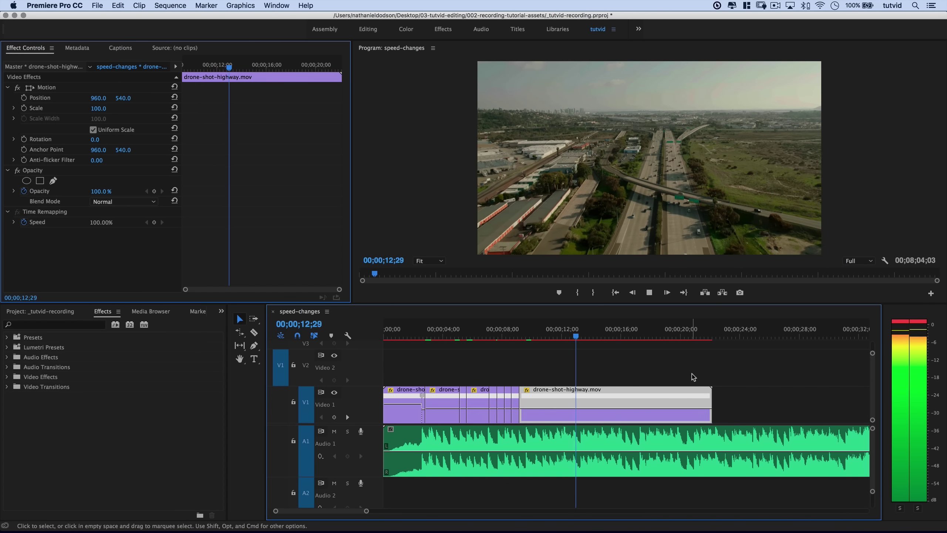
key("space")
Step: Park the playhead between 12;21 and about 13 seconds
left_click(575, 335)
left_click_drag(575, 335, 572, 335)
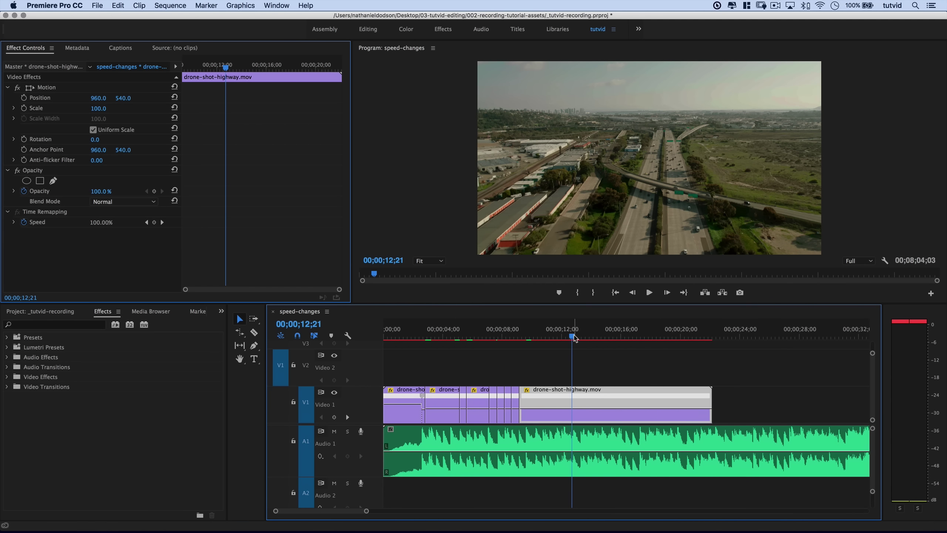
left_click(576, 337)
Step: Split the highway clip with the Razor at 00;00;12;28 and again near 00;00;17
left_click_drag(577, 338, 575, 338)
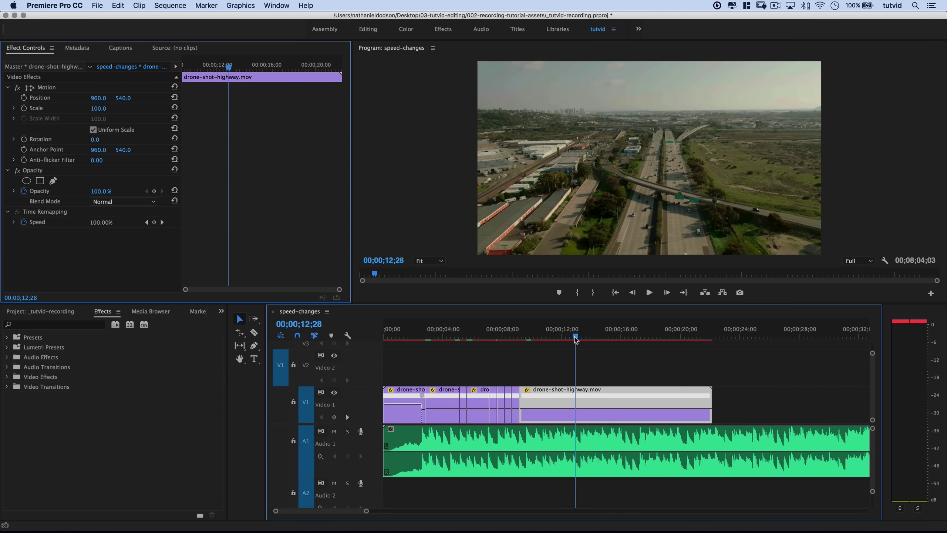
left_click(255, 332)
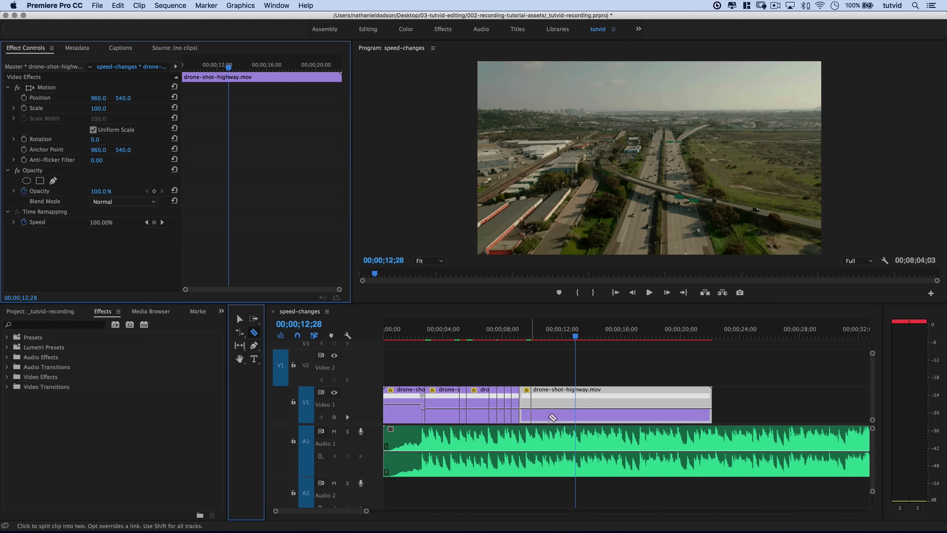
left_click(576, 408)
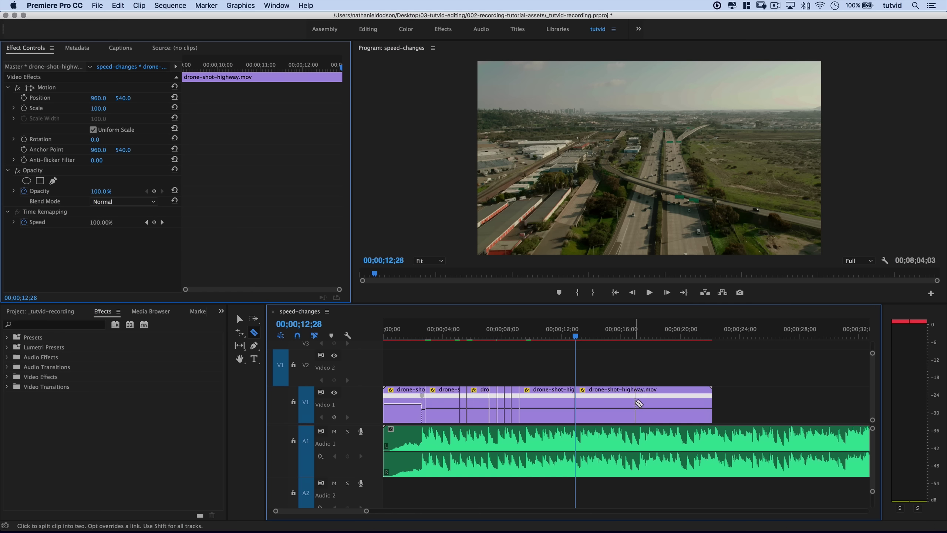
left_click(637, 403)
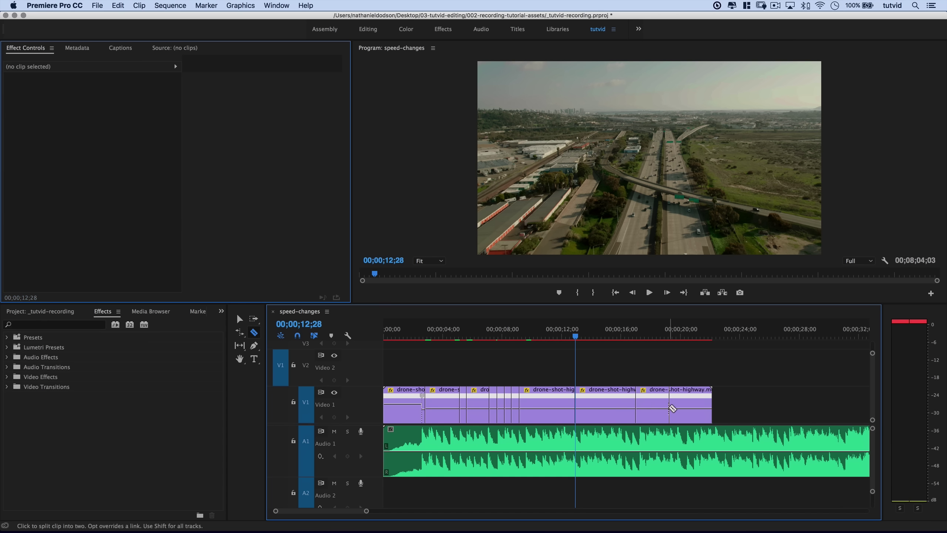
Step: Move the final piece about five seconds later, then select the piece starting at 00;00;12;28
key("v")
left_click_drag(660, 393, 791, 395)
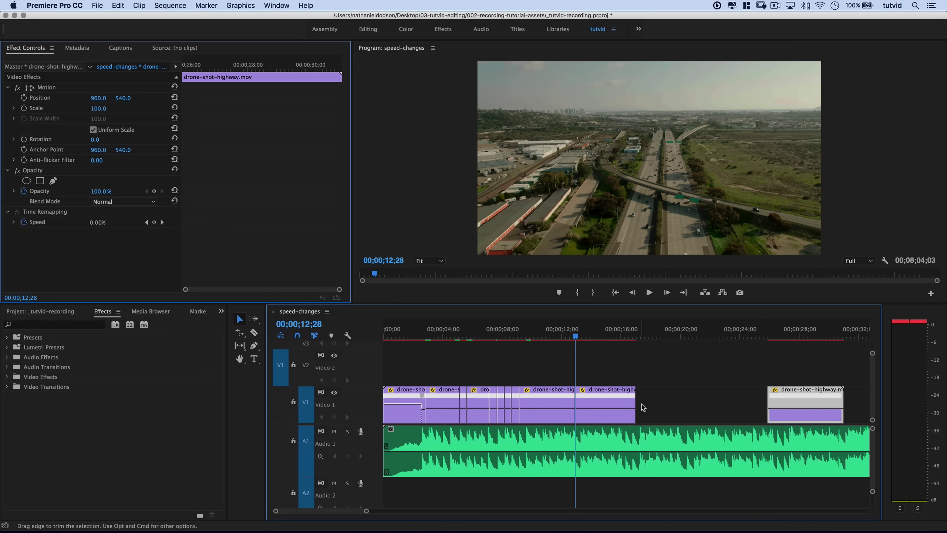
left_click(607, 399)
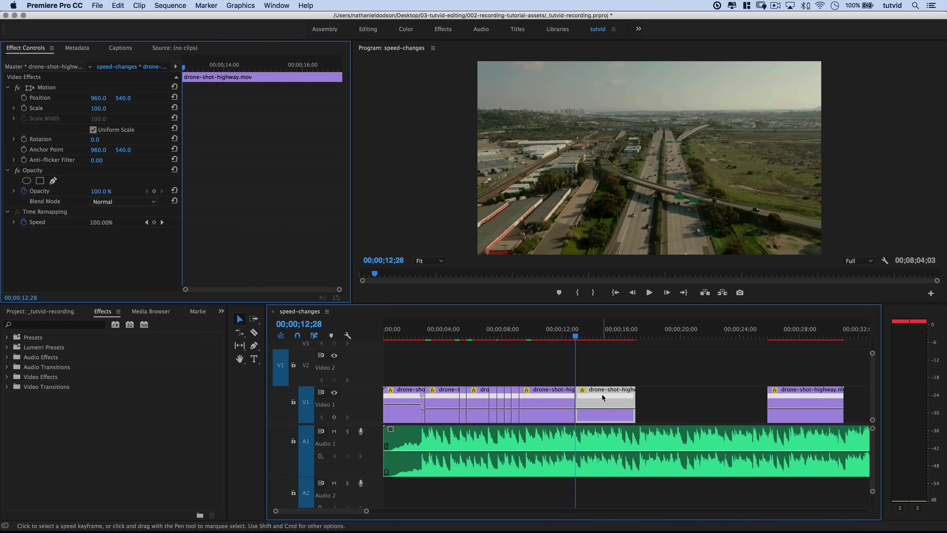
Step: Set the 12;28 piece to 65% speed (duration 00;00;06;09) with Optical Flow interpolation
right_click(602, 393)
left_click(609, 358)
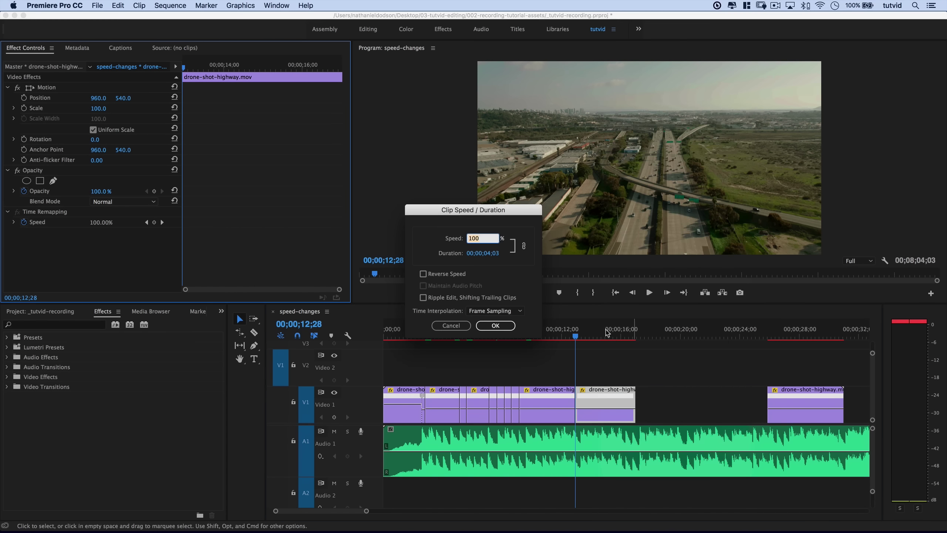
left_click_drag(485, 210, 534, 210)
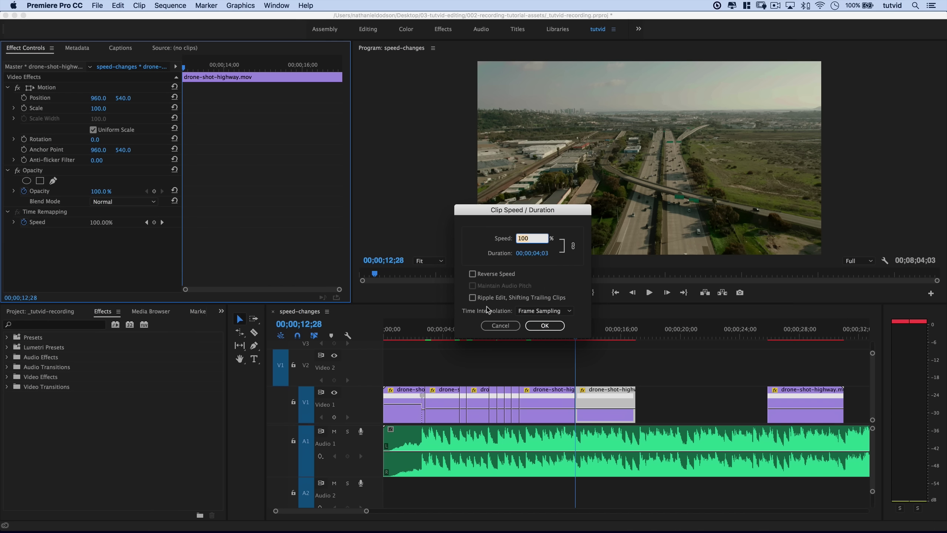
type("1")
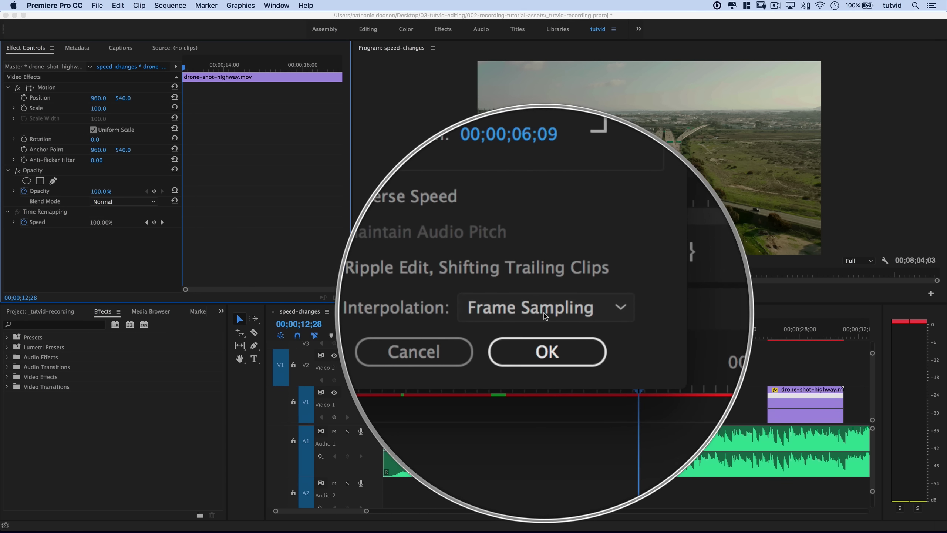
left_click(544, 312)
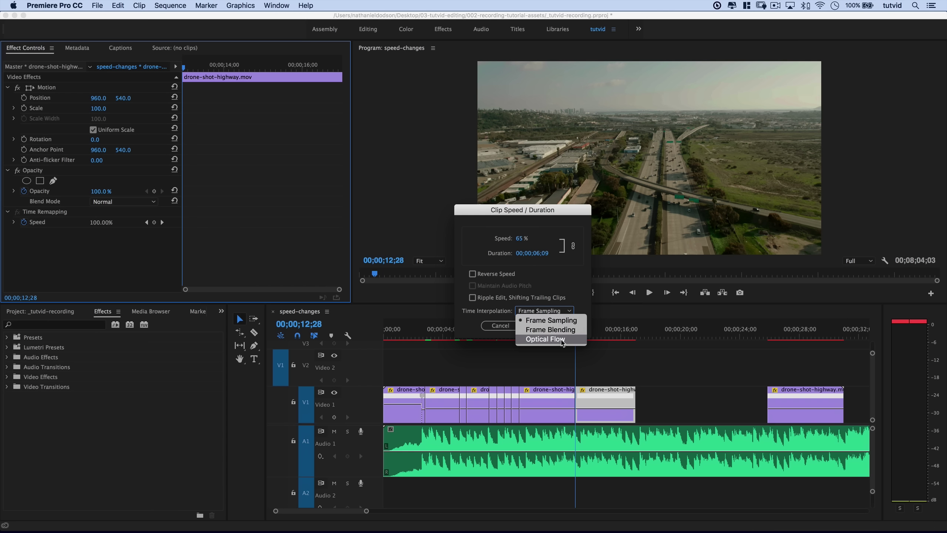
left_click(563, 340)
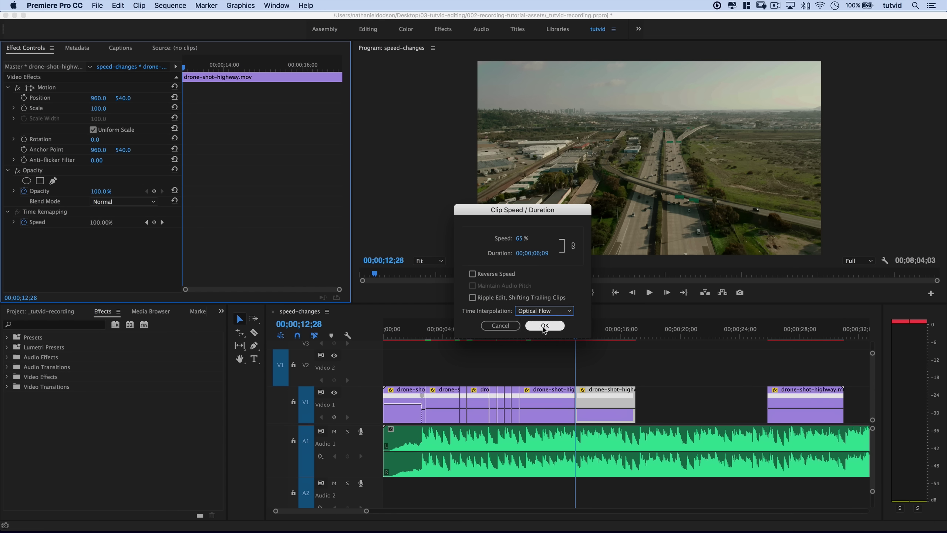
left_click(547, 328)
left_click(549, 327)
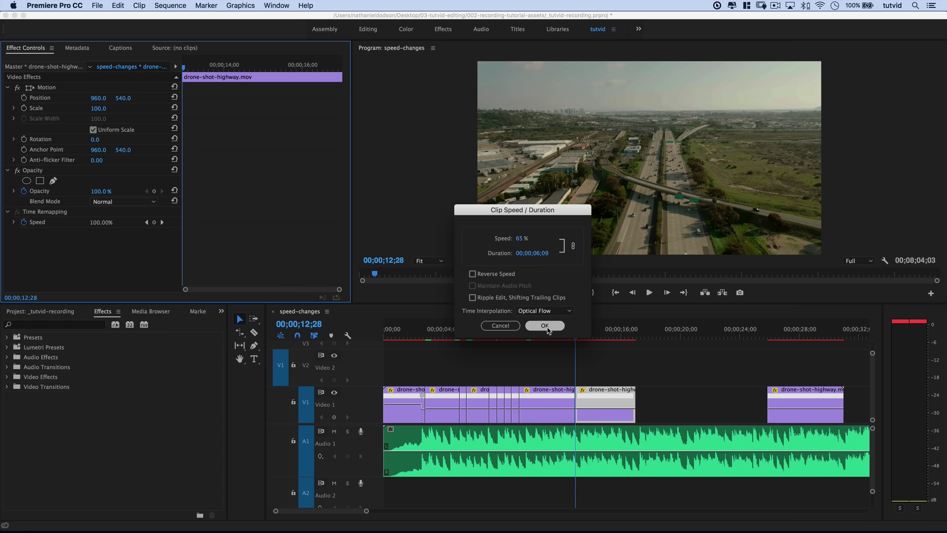
Step: Close the gap behind the slowed piece, preview from 00;00;11;17, and park at 00;00;11;19
left_click_drag(792, 400, 693, 400)
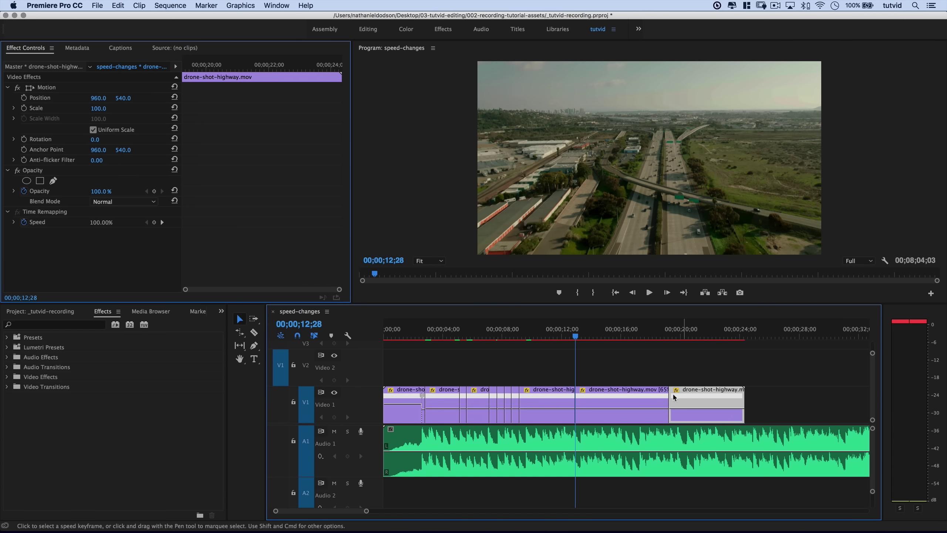
left_click_drag(576, 336, 557, 336)
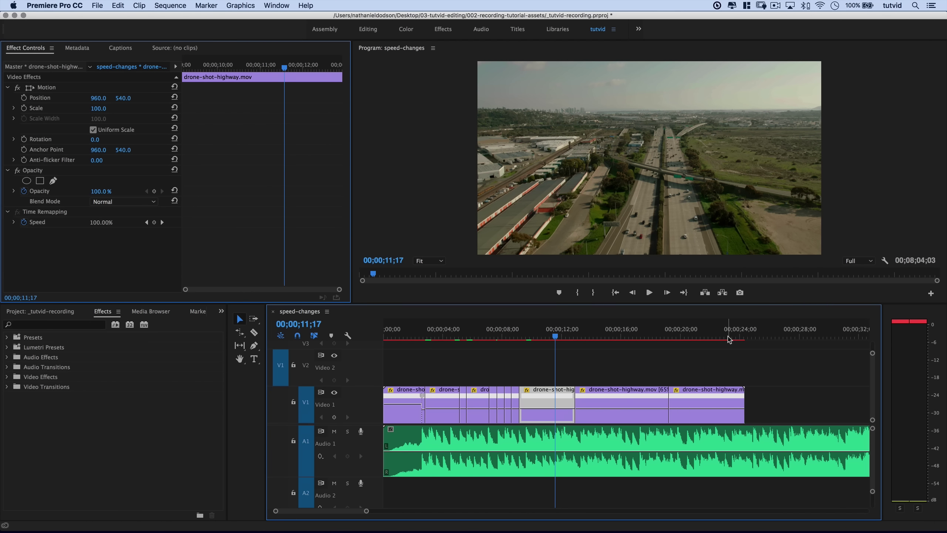
key("space")
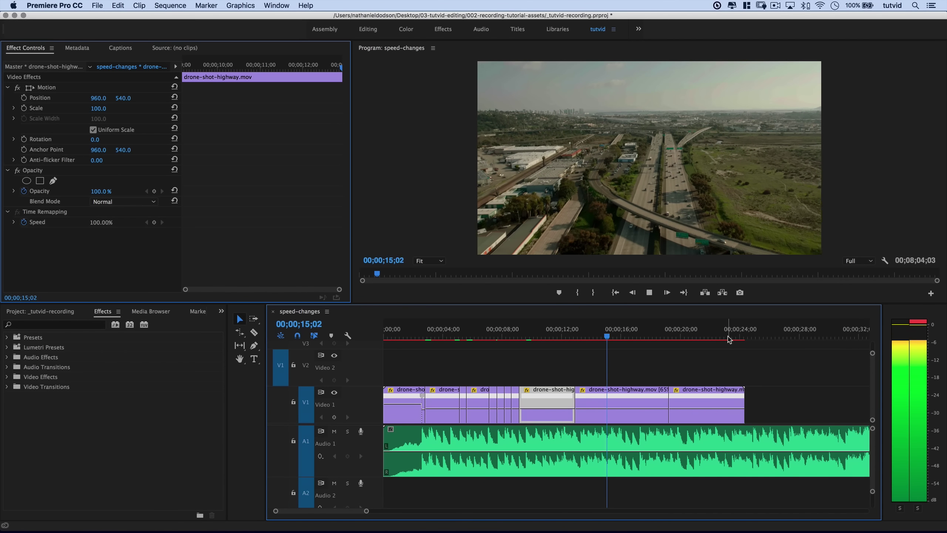
key("space")
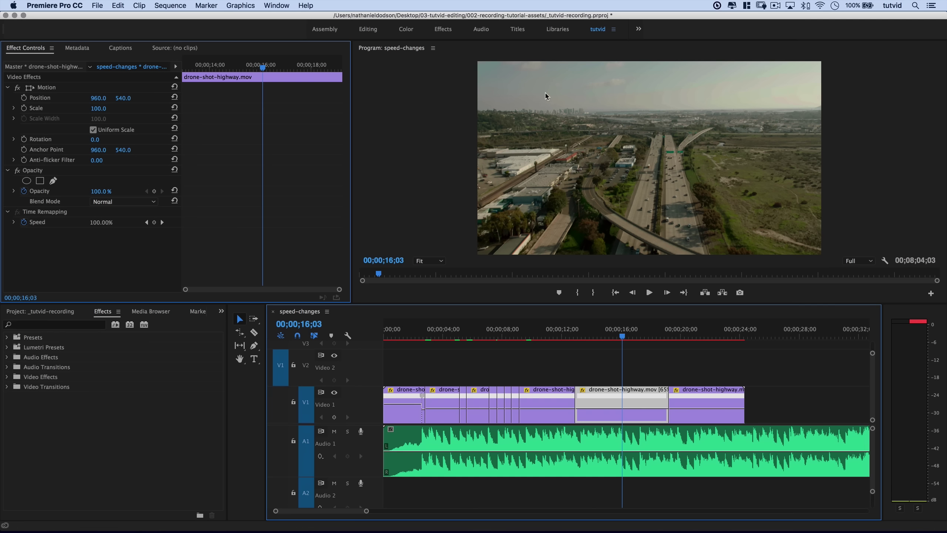
left_click(559, 405)
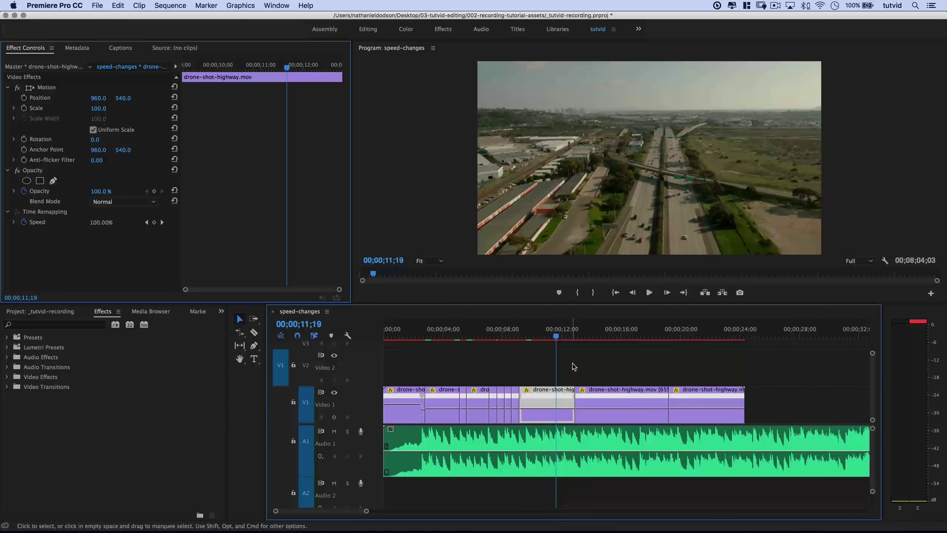
Step: Mark an In point at 00;00;11;19 and an Out point at 00;00;20;24
key("i")
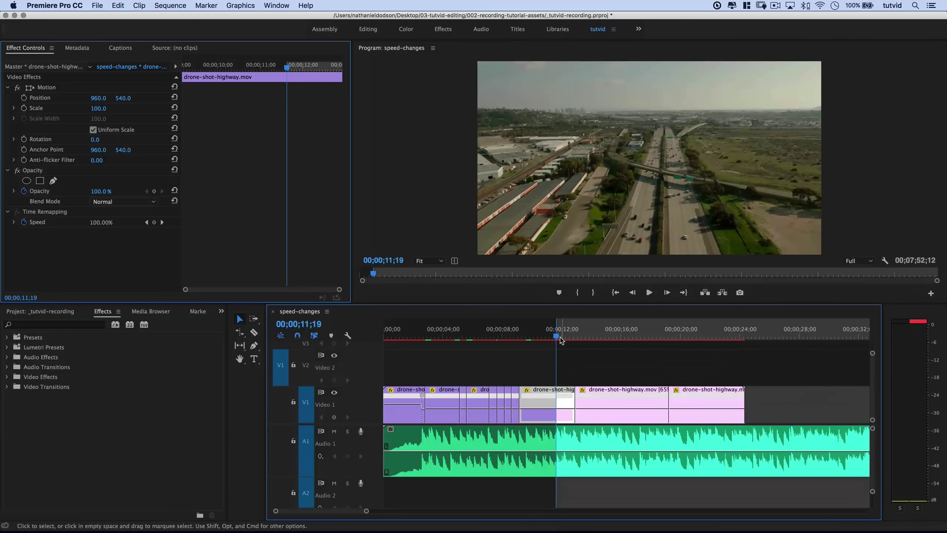
left_click(693, 336)
key("o")
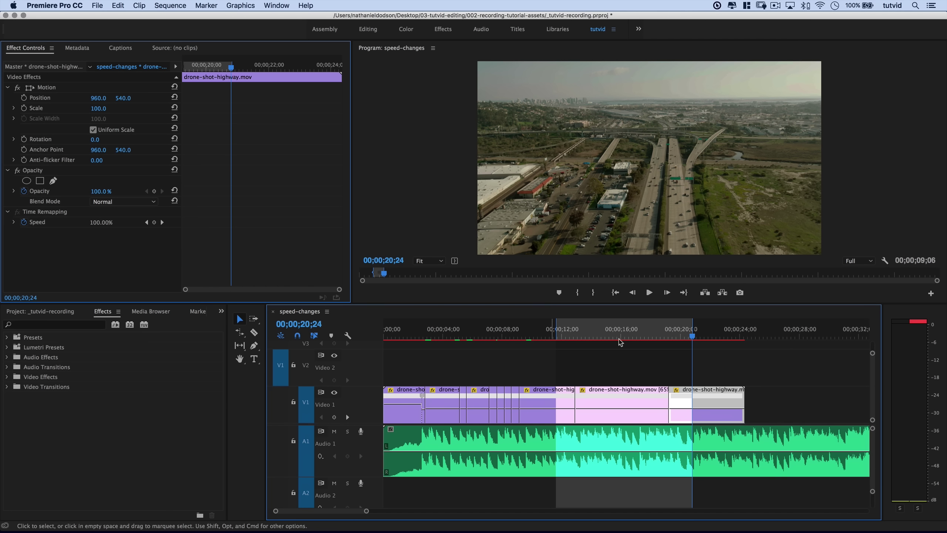
Step: Render the In-to-Out range from the Sequence menu
left_click(172, 5)
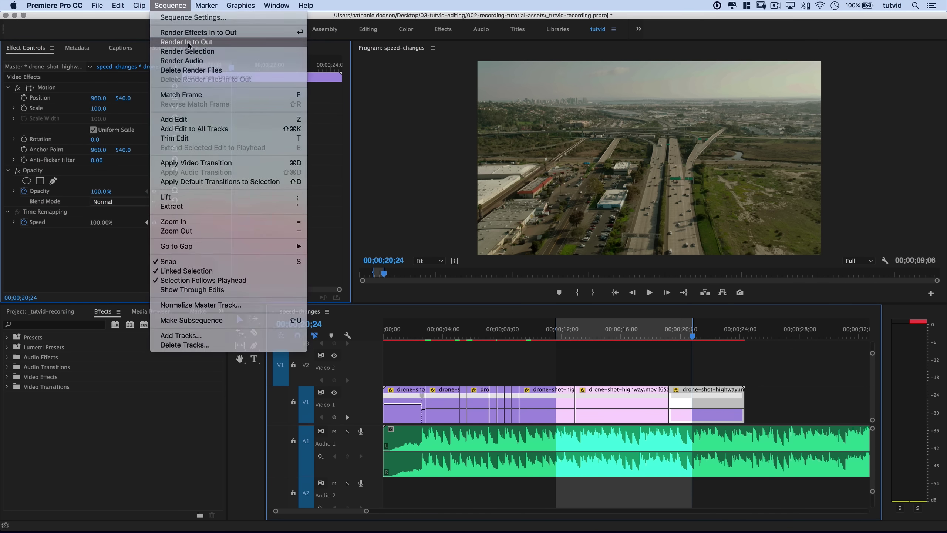
left_click(182, 42)
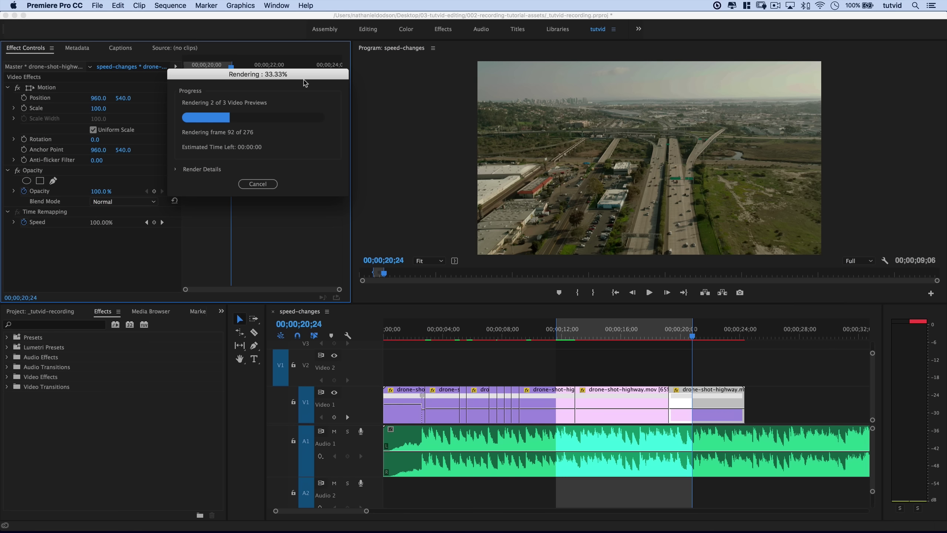
left_click_drag(297, 77, 363, 129)
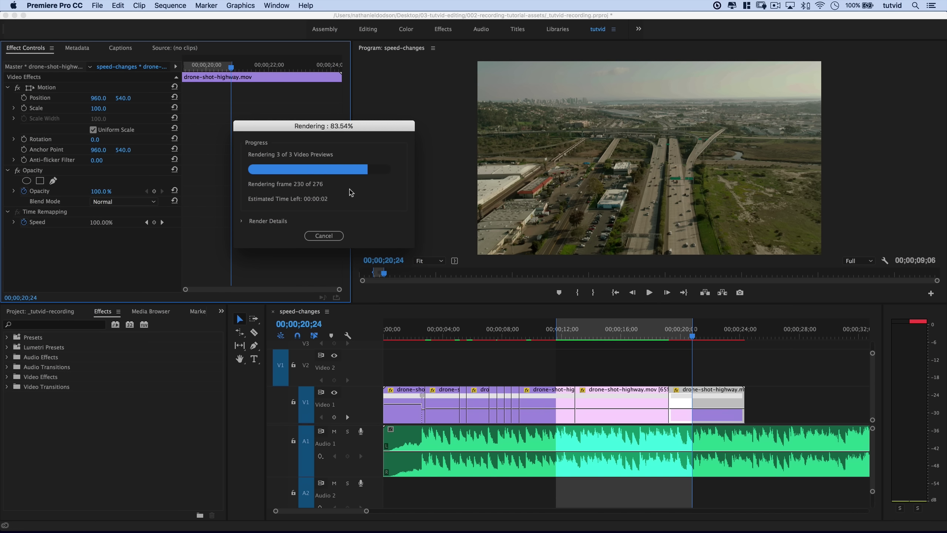
Step: Keep playback resolution at Full, save, clear In/Out, and play the slow-motion section
left_click(860, 261)
left_click(859, 270)
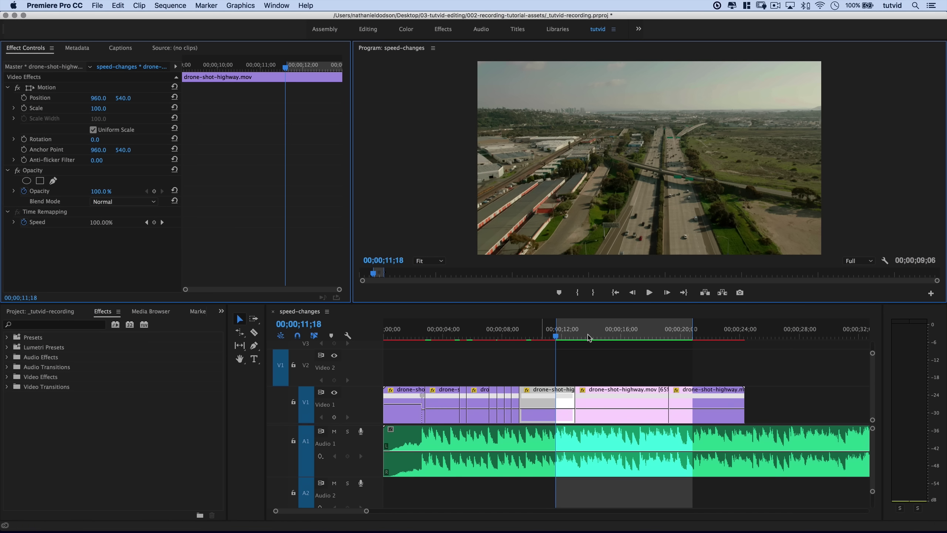
key("super+s")
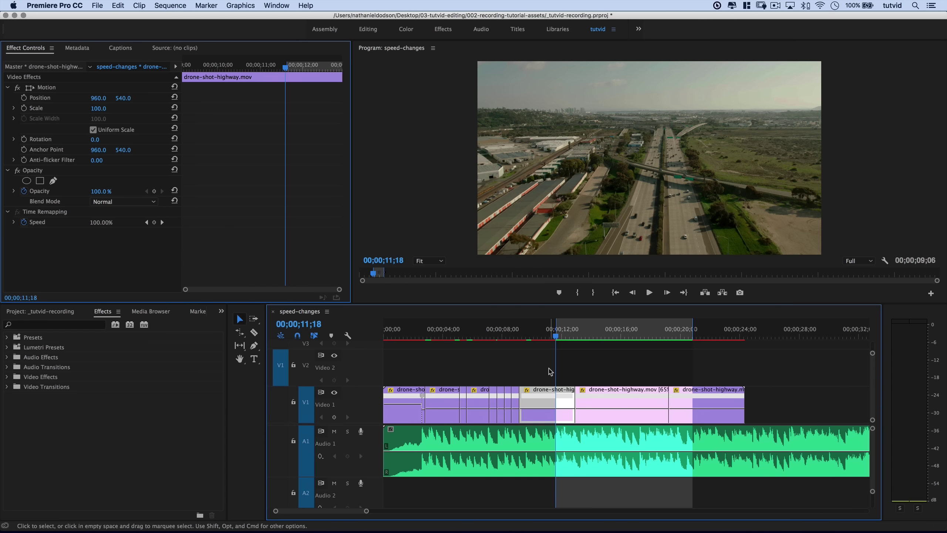
left_click(608, 372)
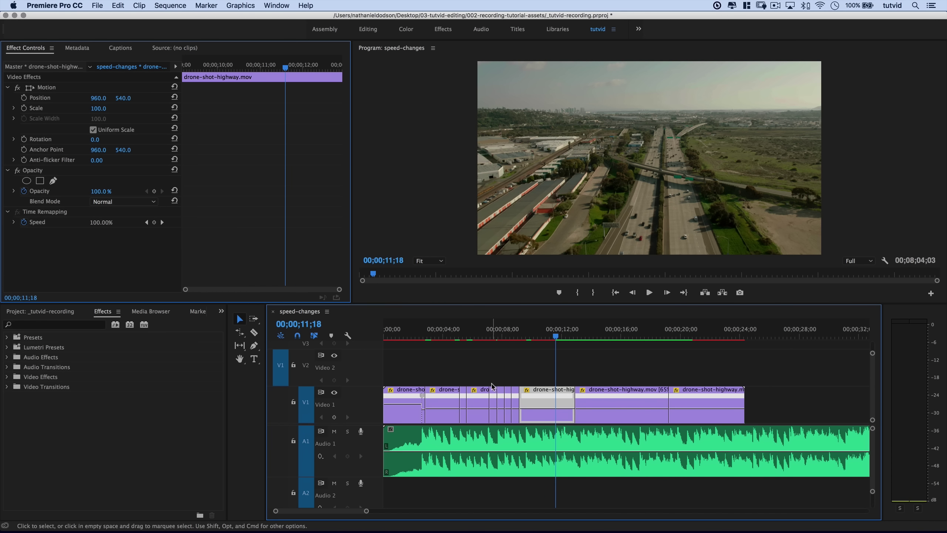
key("space")
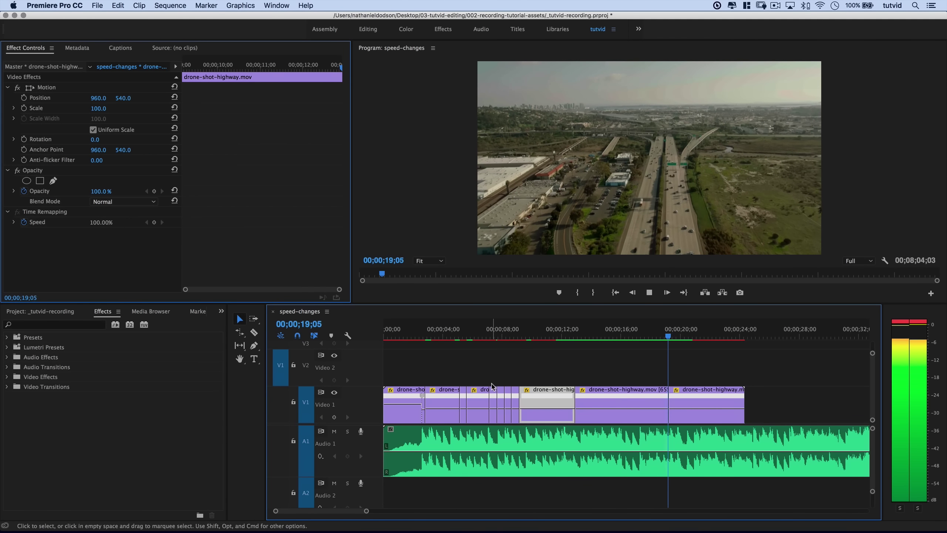
key("space")
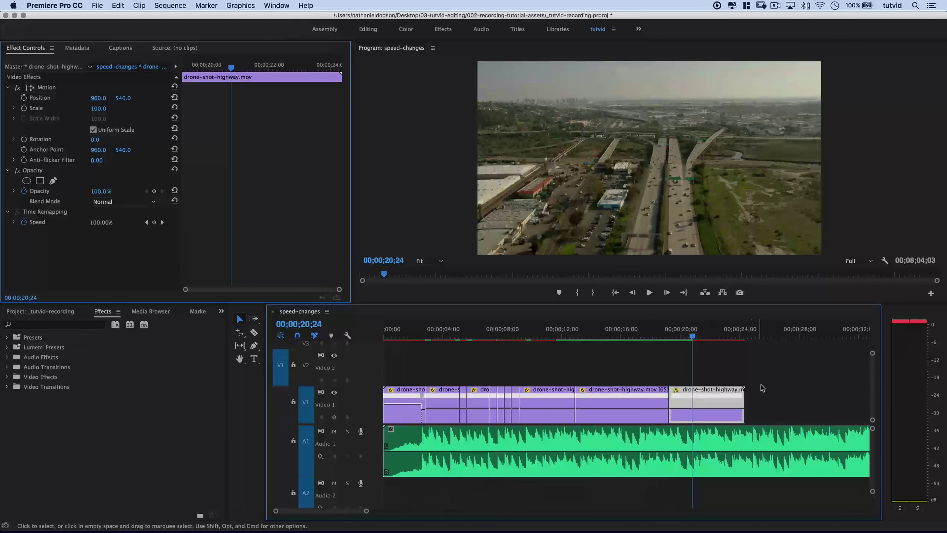